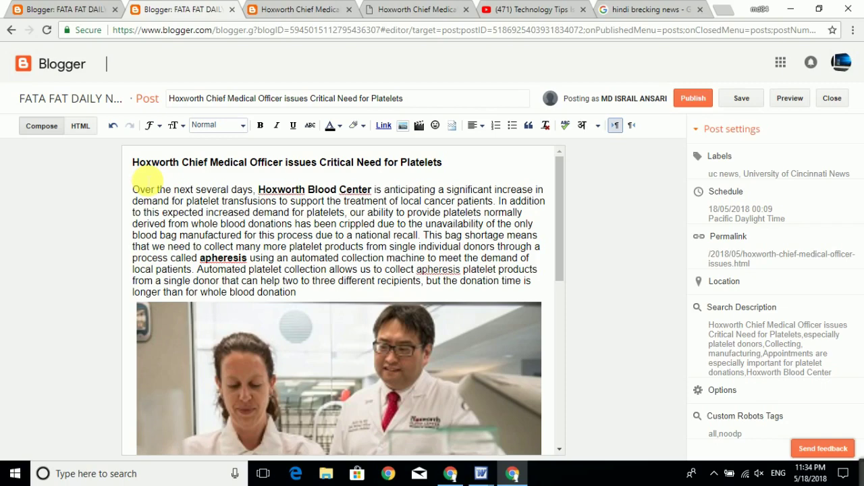
- Remove the blank line between the post's heading and its first paragraph, and look over the rest of the article
{"action": "key", "text": "BackSpace"}
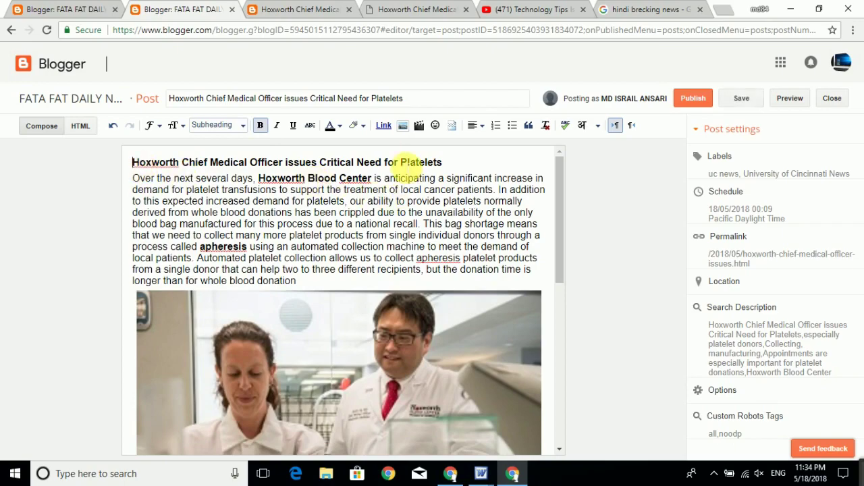
{"action": "scroll", "coordinate": [398, 168], "scroll_direction": "down", "scroll_amount": 5}
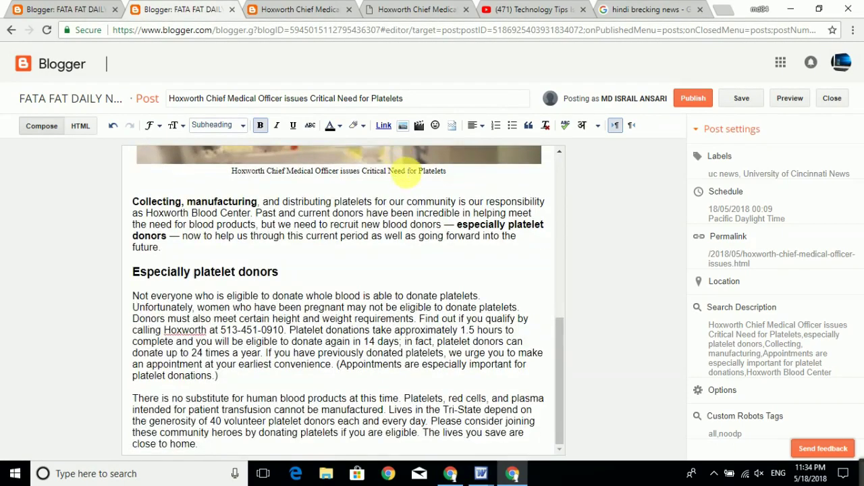
{"action": "scroll", "coordinate": [380, 358], "scroll_direction": "up", "scroll_amount": 5}
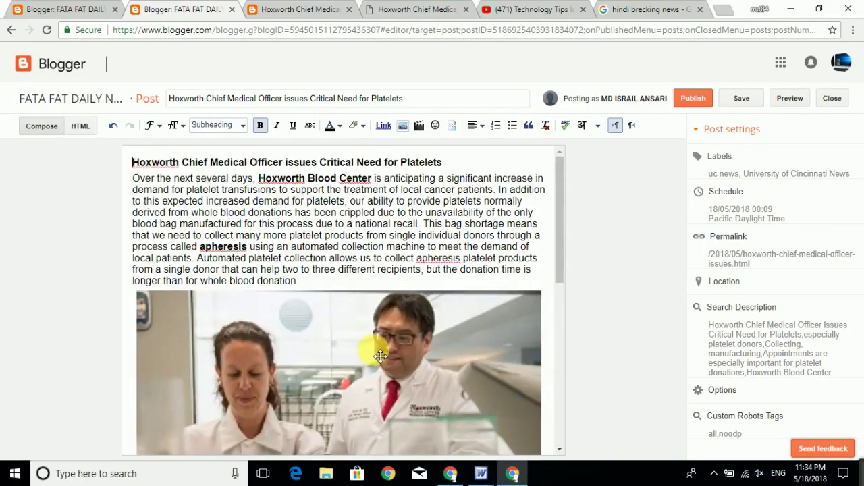
{"action": "scroll", "coordinate": [397, 300], "scroll_direction": "down", "scroll_amount": 5}
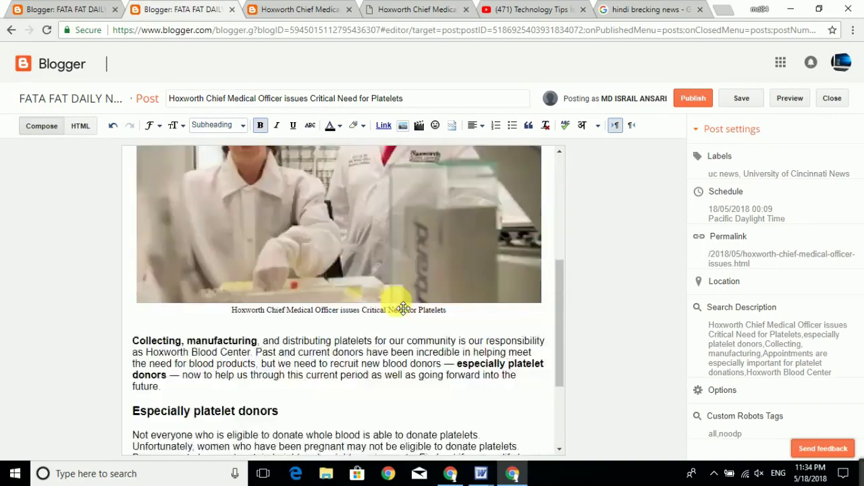
{"action": "scroll", "coordinate": [398, 303], "scroll_direction": "up", "scroll_amount": 5}
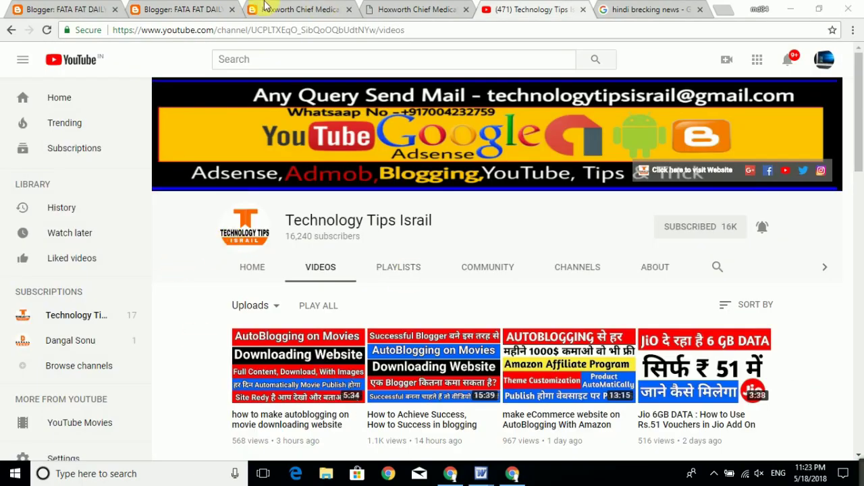
- Open the blog's Basic settings for title editing and append a hyphen after FATA FAT DAILY NEWS
{"action": "left_click", "coordinate": [51, 7]}
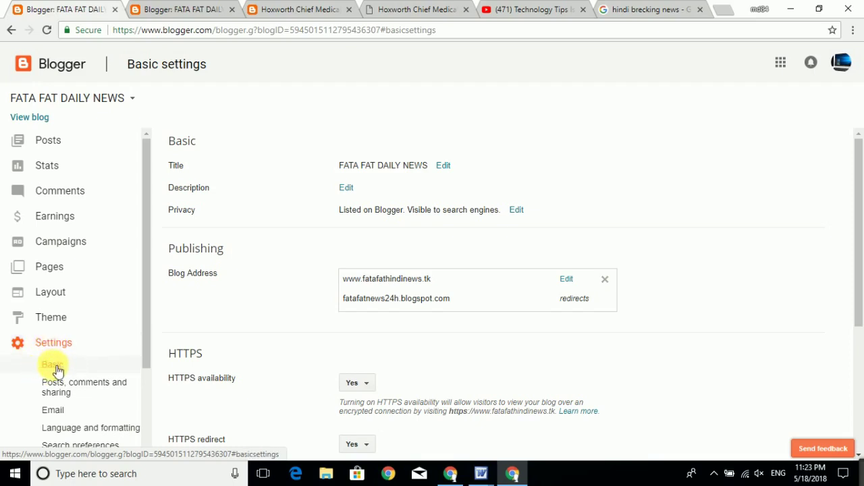
{"action": "left_click", "coordinate": [444, 167]}
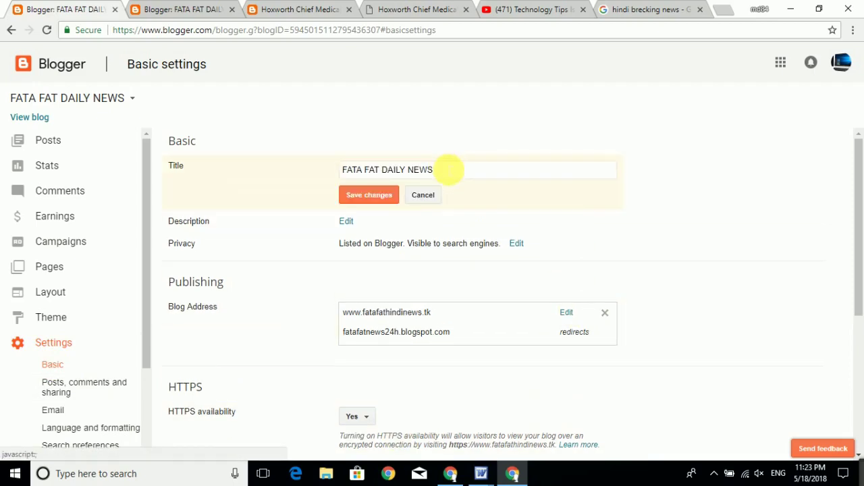
{"action": "left_click", "coordinate": [448, 170]}
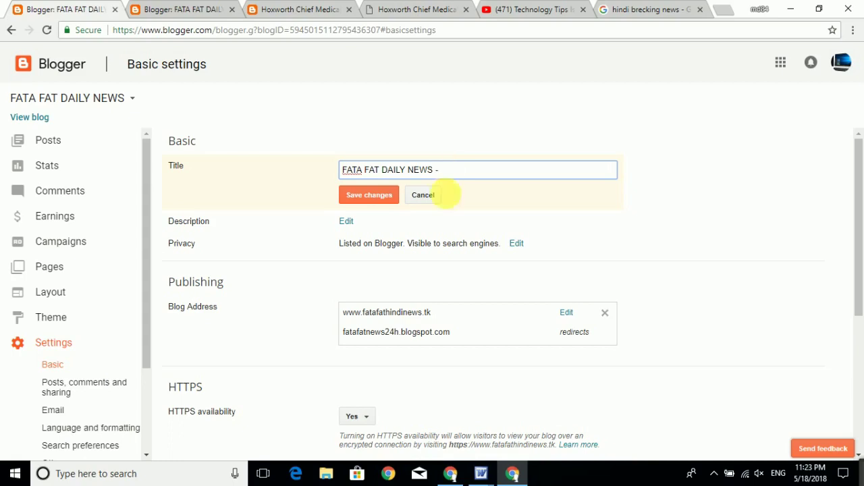
- Switch to Document1 in Word and copy the line LATEST NEWS AND BREAKING NEWS IN HINDI
{"action": "left_click", "coordinate": [481, 473]}
{"action": "left_click", "coordinate": [542, 444]}
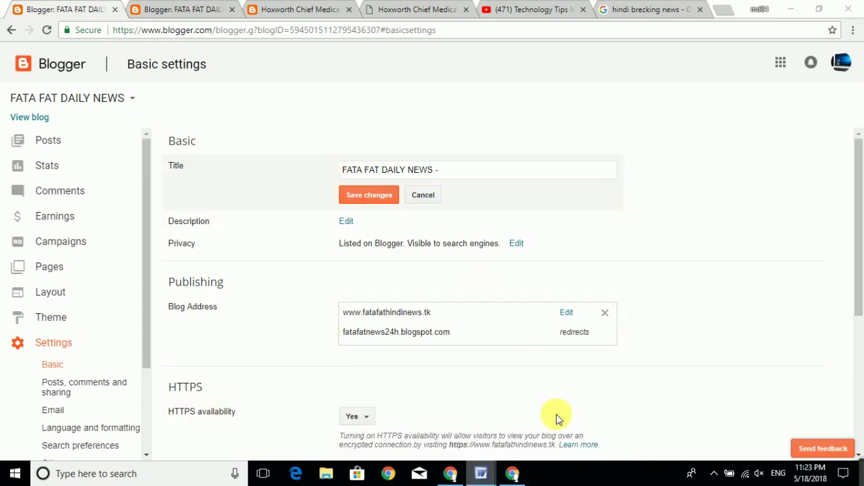
{"action": "left_click_drag", "start_coordinate": [234, 189], "coordinate": [490, 194]}
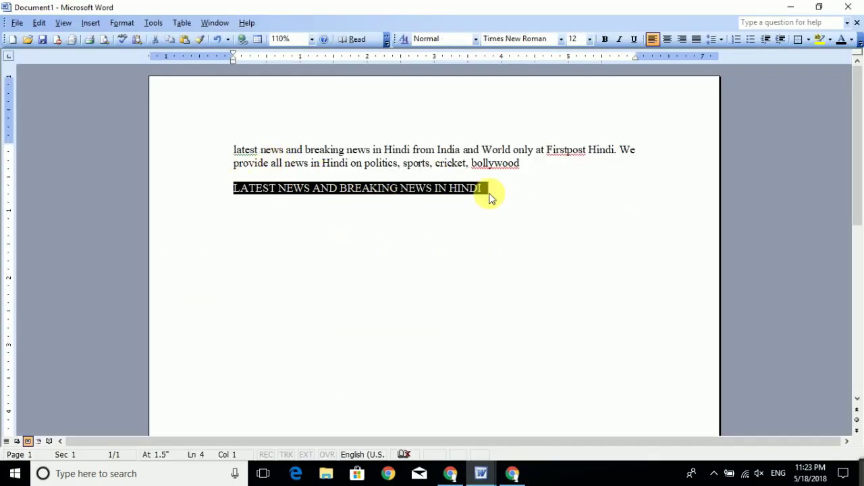
{"action": "right_click", "coordinate": [444, 189]}
{"action": "left_click", "coordinate": [472, 211]}
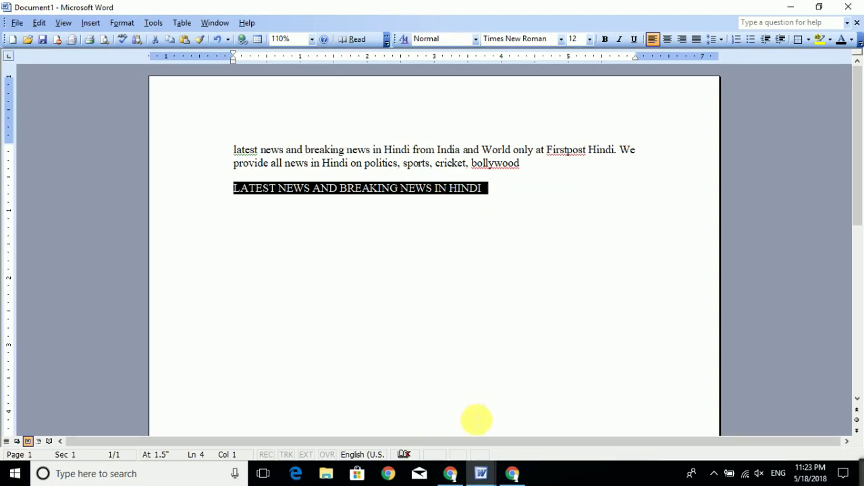
- Return to Blogger in Chrome, paste the copied phrase after the hyphen in the blog title, and save the title
{"action": "mouse_move", "coordinate": [511, 476]}
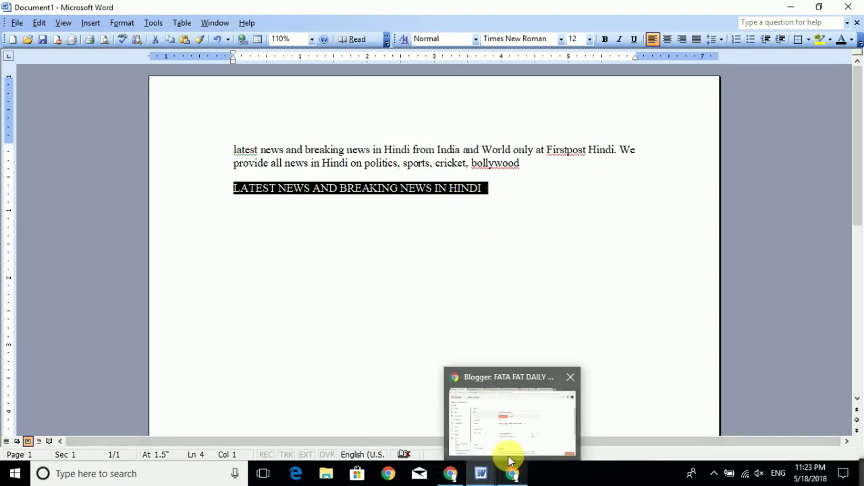
{"action": "left_click", "coordinate": [512, 425]}
{"action": "right_click", "coordinate": [445, 172]}
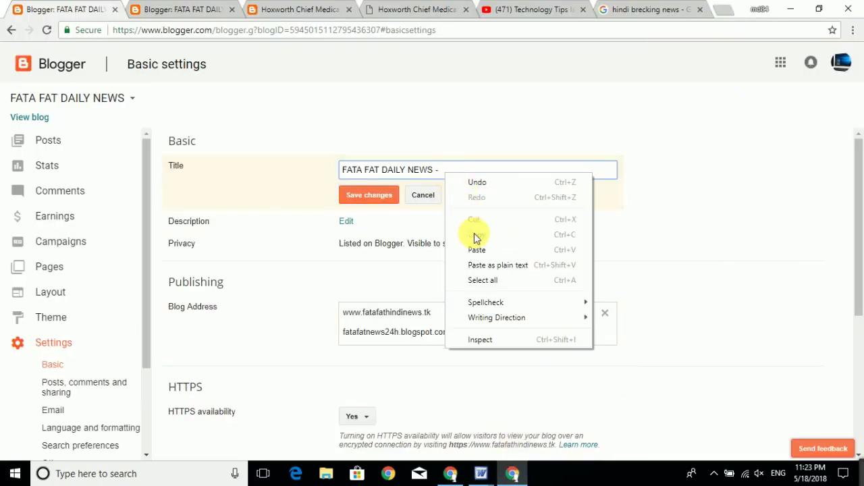
{"action": "left_click", "coordinate": [481, 248]}
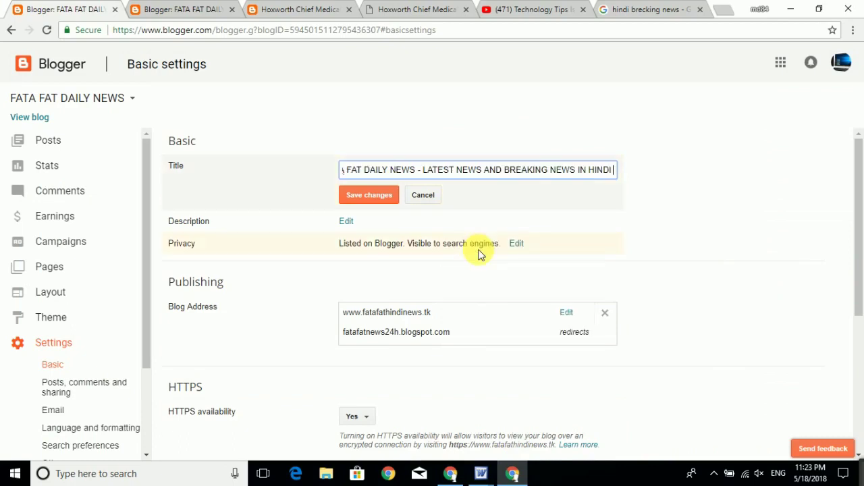
{"action": "left_click", "coordinate": [388, 197]}
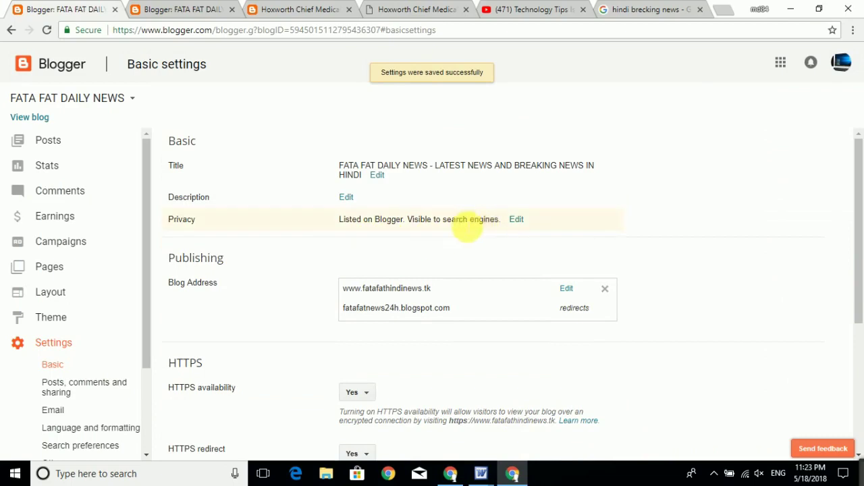
{"action": "left_click_drag", "start_coordinate": [168, 197], "coordinate": [246, 212]}
{"action": "left_click", "coordinate": [181, 197]}
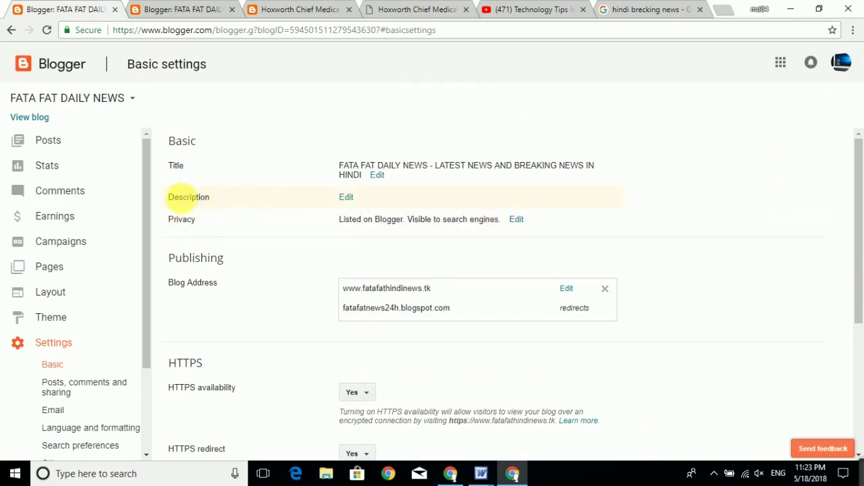
{"action": "left_click_drag", "start_coordinate": [179, 196], "coordinate": [212, 200]}
{"action": "left_click", "coordinate": [216, 202]}
{"action": "left_click", "coordinate": [212, 201]}
{"action": "left_click", "coordinate": [196, 170]}
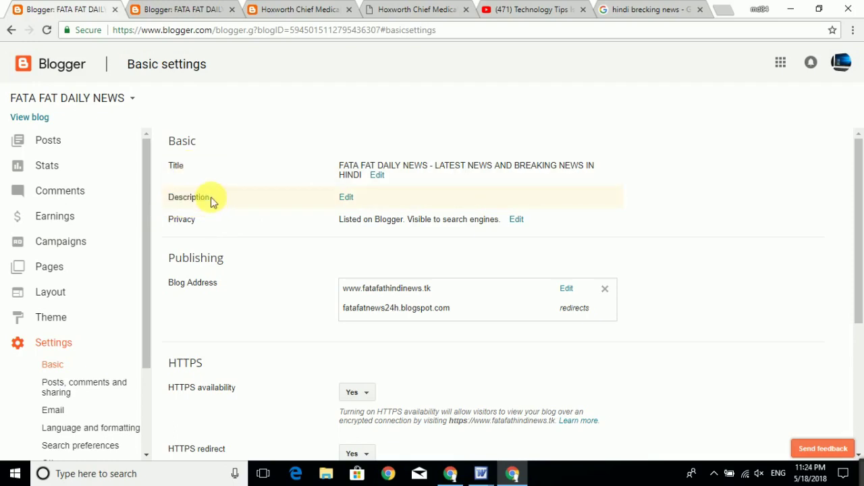
- Open the blog description for editing and paste a copy of the full blog title into it
{"action": "left_click", "coordinate": [346, 198]}
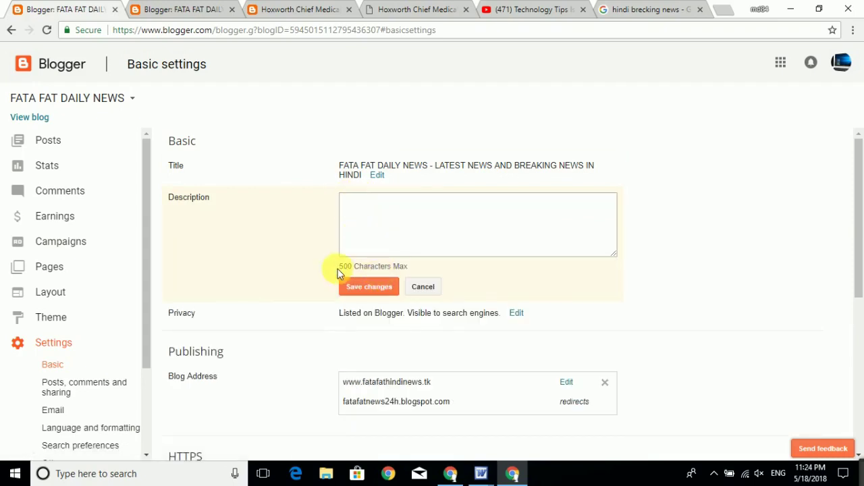
{"action": "mouse_move", "coordinate": [339, 267]}
{"action": "left_mouse_down"}
{"action": "mouse_move", "coordinate": [410, 272]}
{"action": "mouse_move", "coordinate": [335, 265]}
{"action": "left_mouse_up"}
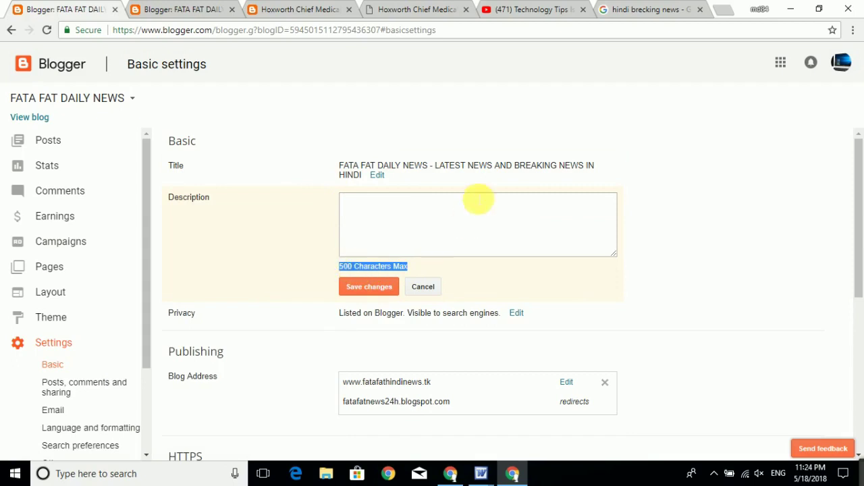
{"action": "left_click_drag", "start_coordinate": [335, 165], "coordinate": [362, 176]}
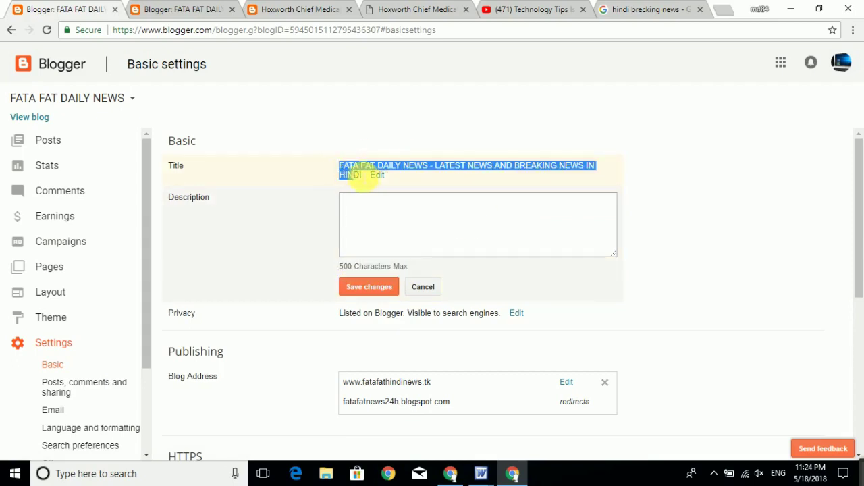
{"action": "right_click", "coordinate": [362, 175]}
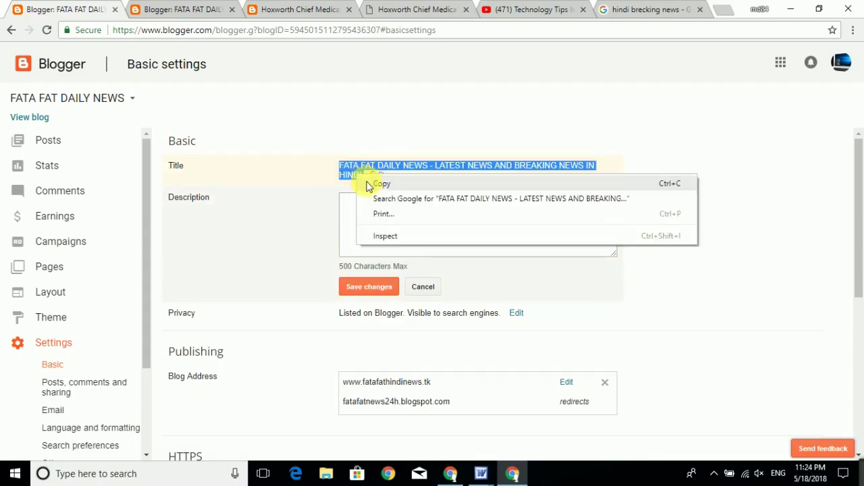
{"action": "left_click", "coordinate": [370, 183]}
{"action": "left_click", "coordinate": [344, 201]}
{"action": "right_click", "coordinate": [347, 201]}
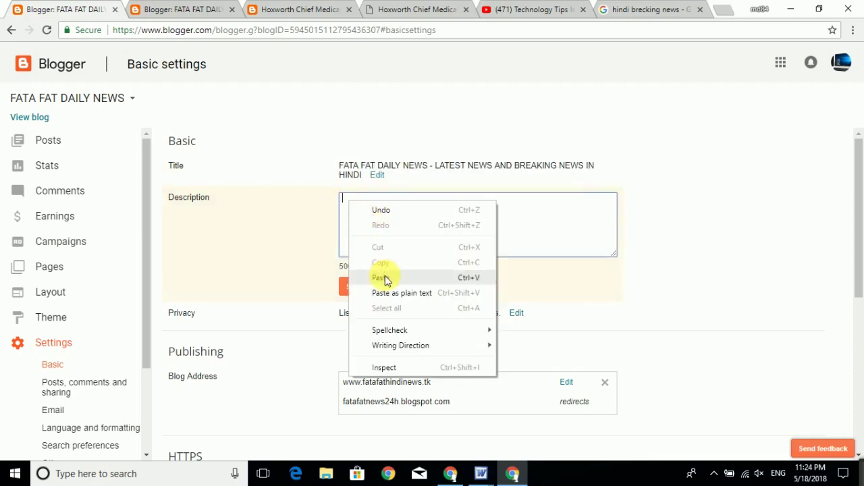
{"action": "left_click", "coordinate": [384, 278]}
- Switch to Document1 in Word and copy the paragraph starting "latest news and breaking news in Hindi from India and World"
{"action": "left_click", "coordinate": [477, 473]}
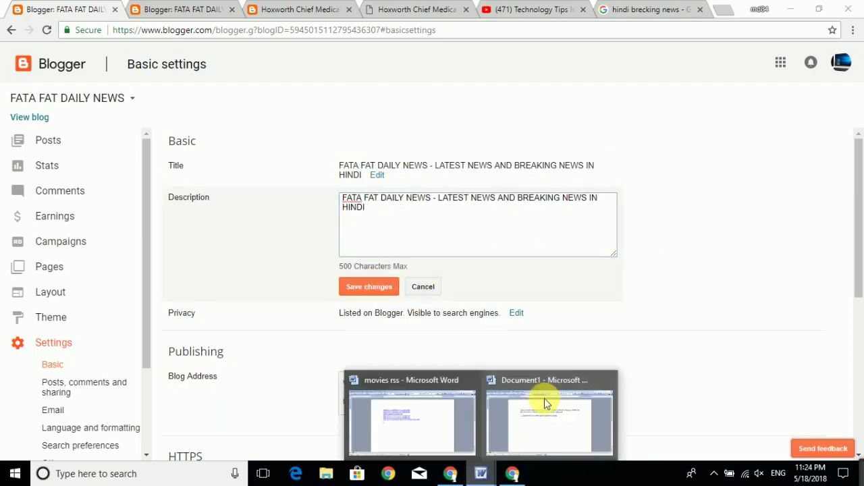
{"action": "left_click", "coordinate": [546, 401]}
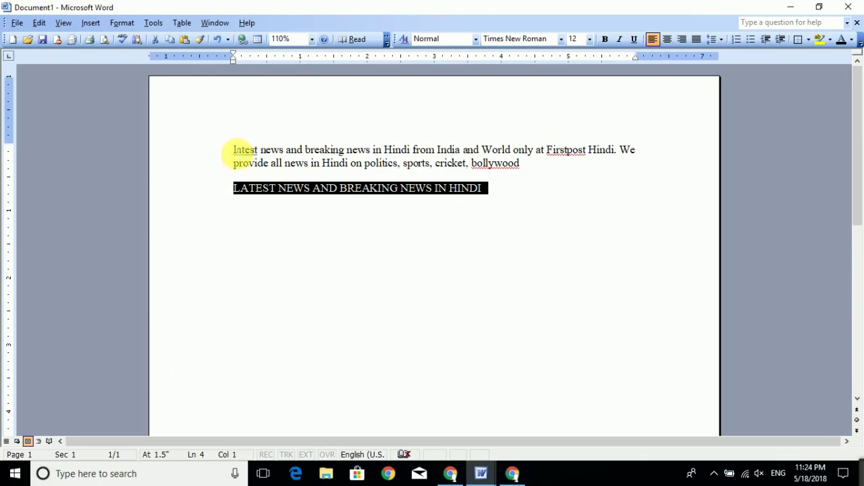
{"action": "left_click_drag", "start_coordinate": [234, 149], "coordinate": [521, 163]}
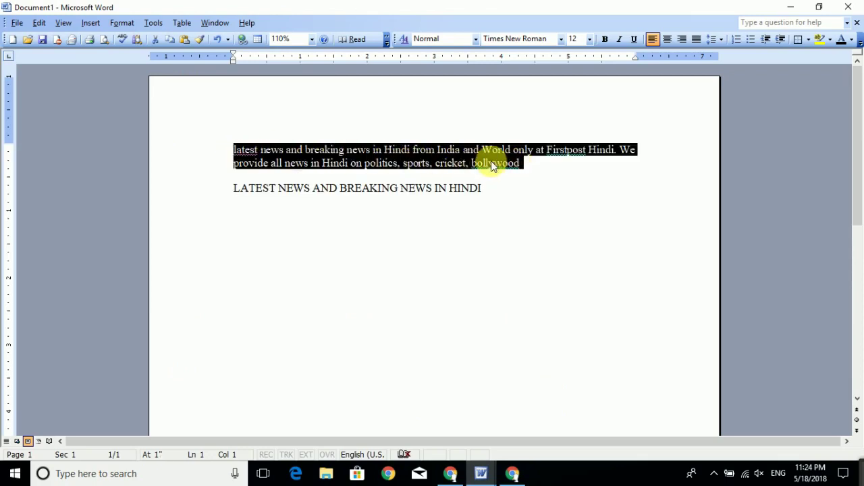
{"action": "right_click", "coordinate": [491, 162]}
{"action": "left_click", "coordinate": [518, 184]}
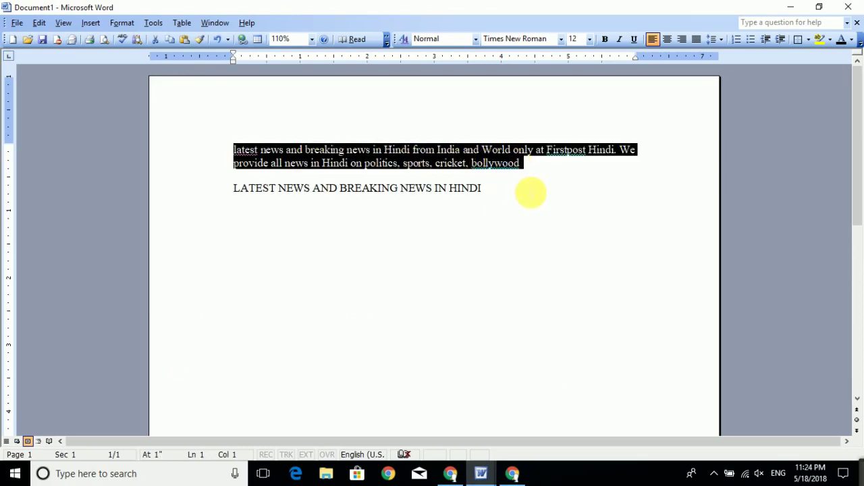
- Return to Blogger in Chrome, paste the copied paragraph after HINDI in the blog description, and save the description
{"action": "left_click", "coordinate": [513, 473]}
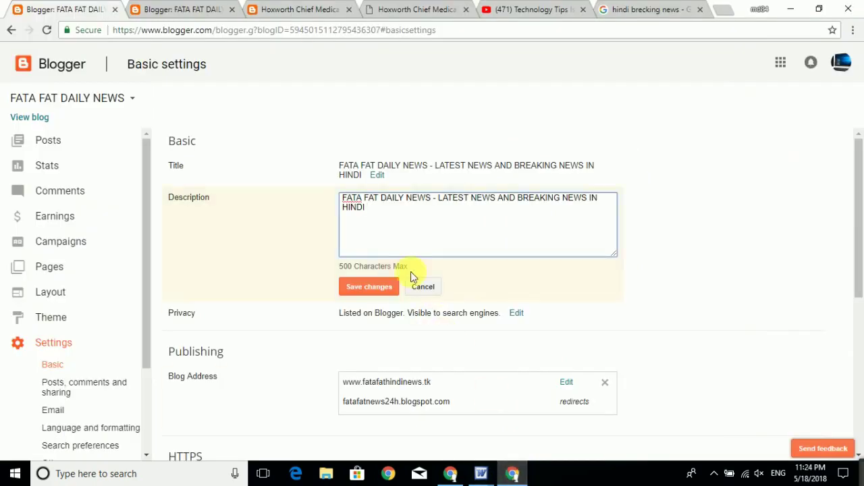
{"action": "left_click", "coordinate": [382, 218]}
{"action": "right_click", "coordinate": [375, 206]}
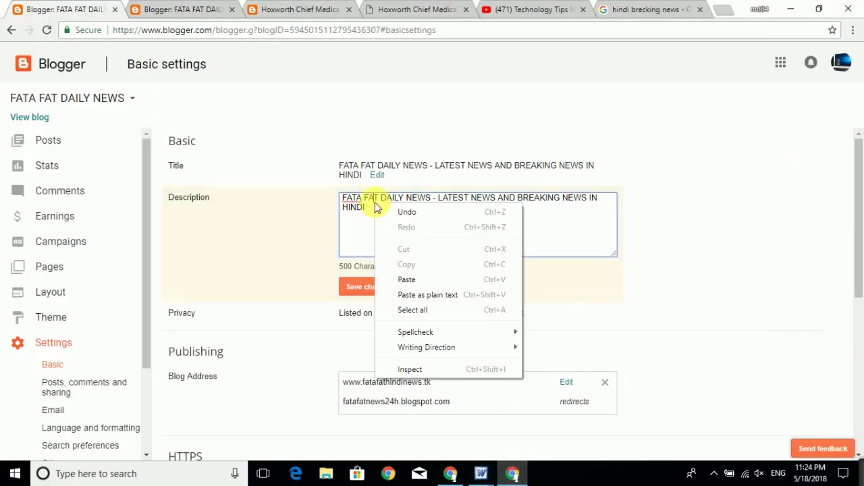
{"action": "left_click", "coordinate": [372, 209]}
{"action": "right_click", "coordinate": [370, 210]}
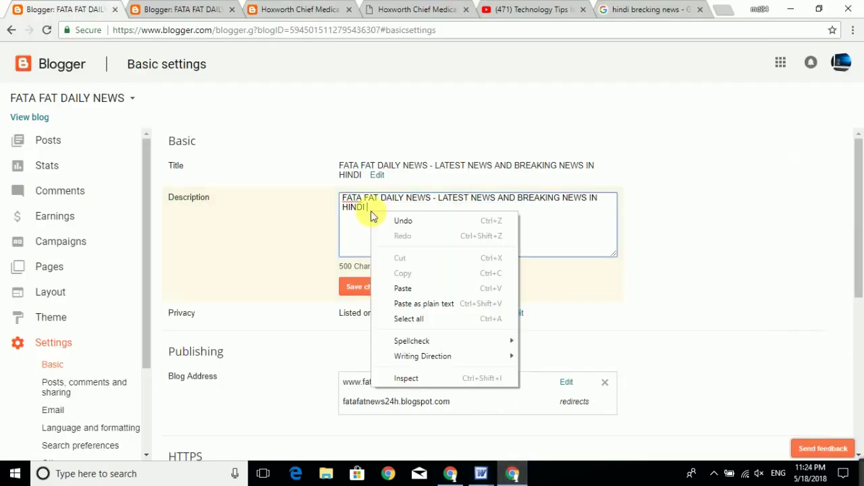
{"action": "left_click", "coordinate": [401, 288]}
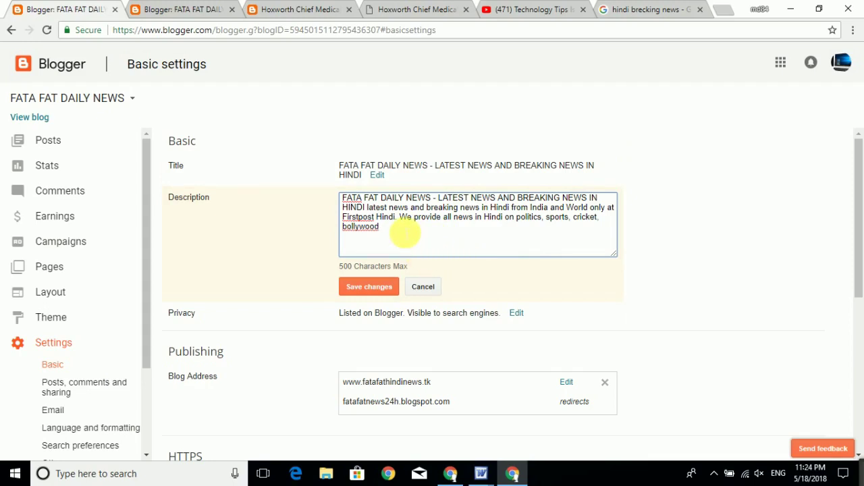
{"action": "left_click", "coordinate": [369, 288]}
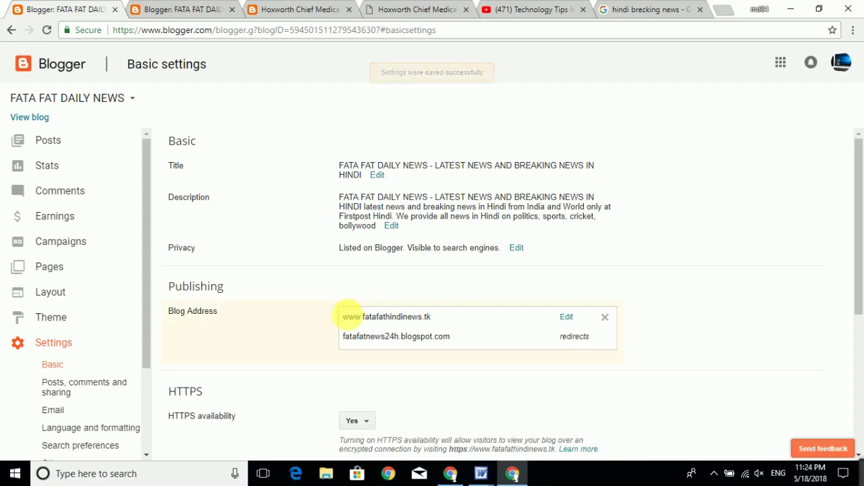
- Examine the blog's custom domain address, HTTPS settings and permissions in the Basic settings
{"action": "mouse_move", "coordinate": [342, 316]}
{"action": "left_mouse_down"}
{"action": "mouse_move", "coordinate": [433, 318]}
{"action": "mouse_move", "coordinate": [343, 315]}
{"action": "left_mouse_up"}
{"action": "left_click", "coordinate": [432, 316]}
{"action": "left_click", "coordinate": [344, 317]}
{"action": "left_click", "coordinate": [342, 315]}
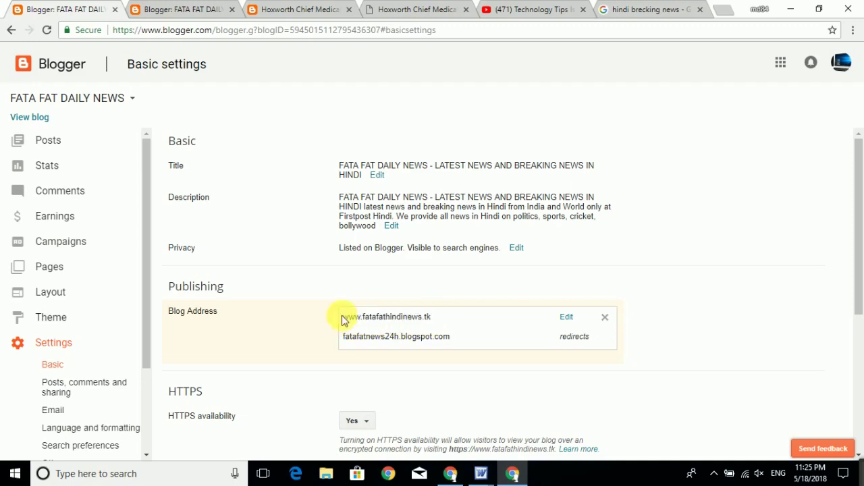
{"action": "left_click", "coordinate": [432, 318]}
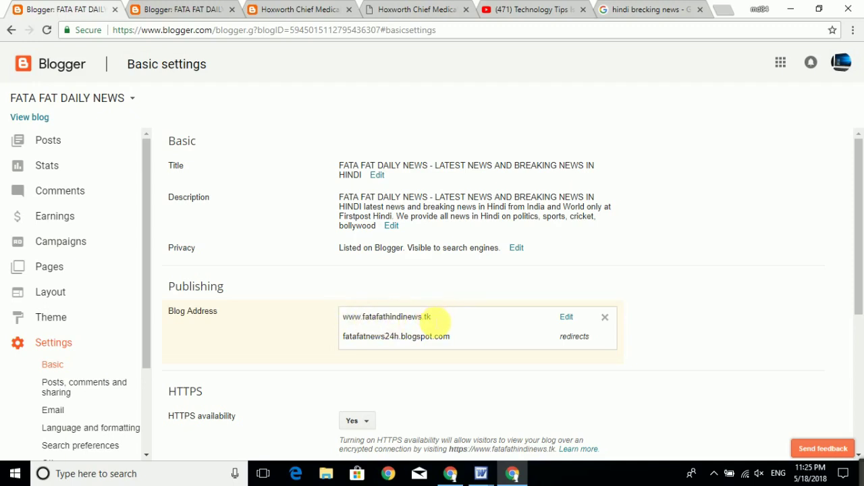
{"action": "scroll", "coordinate": [386, 317], "scroll_direction": "down", "scroll_amount": 2}
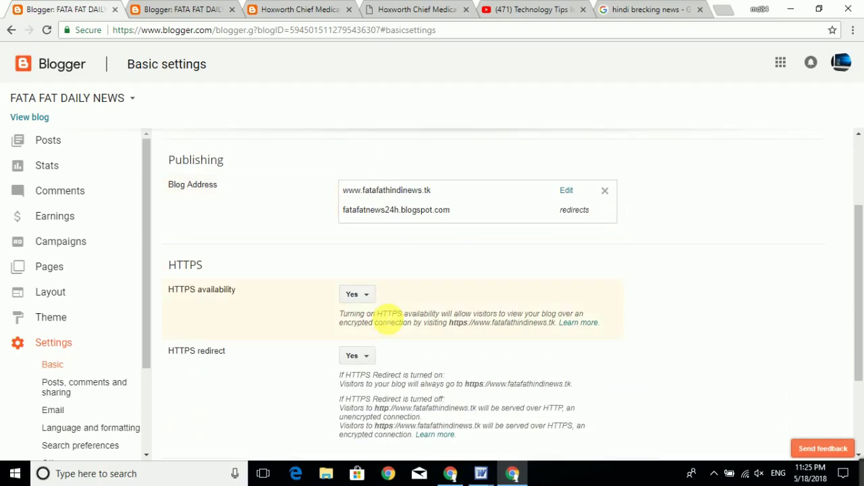
{"action": "scroll", "coordinate": [389, 315], "scroll_direction": "down", "scroll_amount": 2}
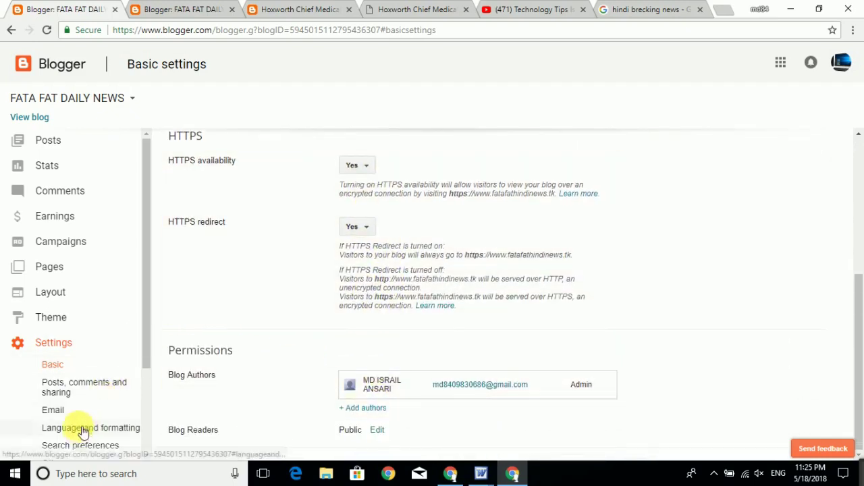
- Open the blog's Search preferences settings and locate the meta tag description
{"action": "scroll", "coordinate": [83, 432], "scroll_direction": "down", "scroll_amount": 1}
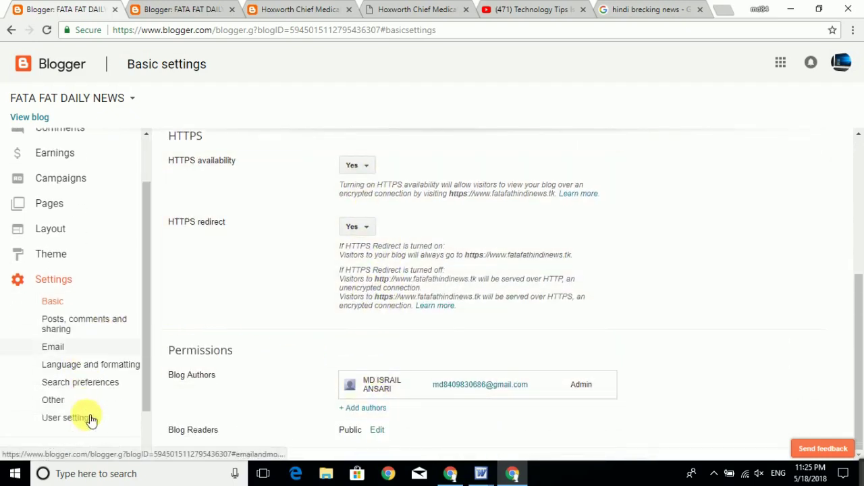
{"action": "left_click", "coordinate": [82, 383]}
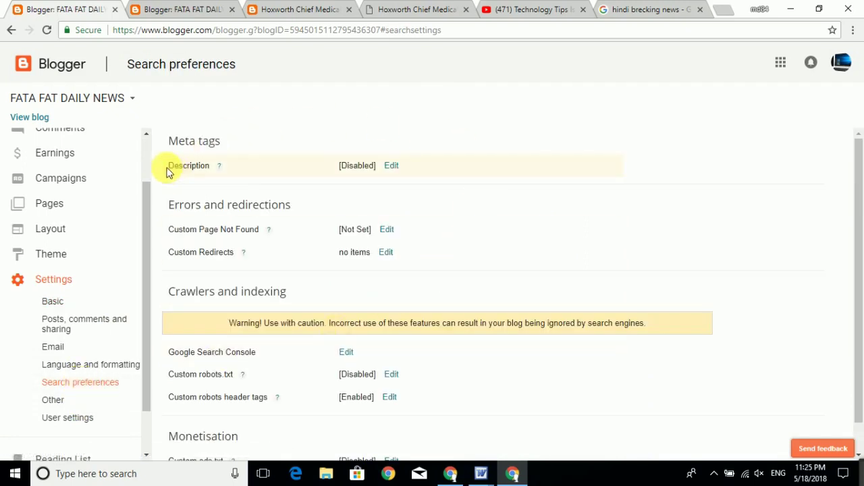
{"action": "left_click_drag", "start_coordinate": [168, 165], "coordinate": [222, 168]}
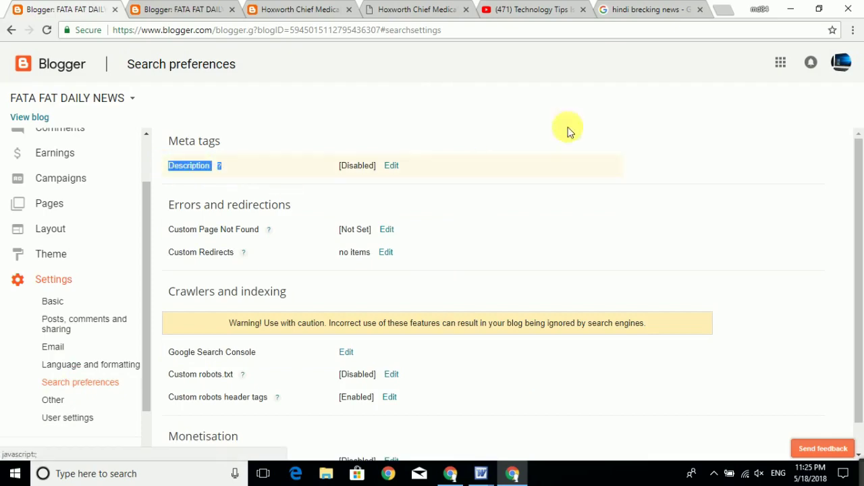
- Switch to the Google results for Hindi breaking news and copy the Zee News Hindi snippet starting "Aaj Ka Rashifal in Hindi"
{"action": "left_click", "coordinate": [634, 9]}
{"action": "scroll", "coordinate": [237, 202], "scroll_direction": "up", "scroll_amount": 9}
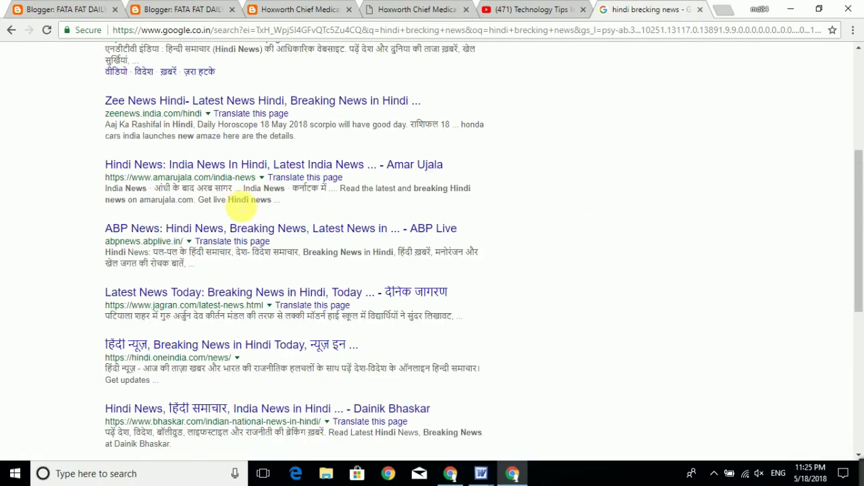
{"action": "scroll", "coordinate": [231, 201], "scroll_direction": "down", "scroll_amount": 1}
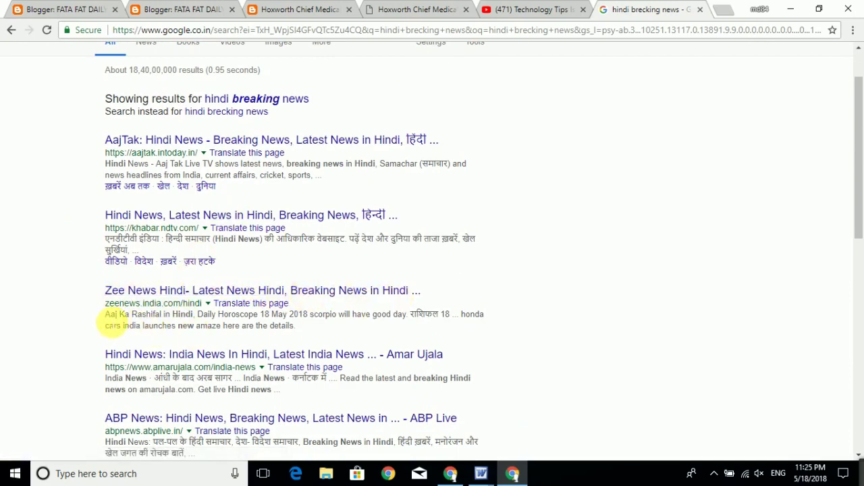
{"action": "left_click_drag", "start_coordinate": [108, 314], "coordinate": [297, 331]}
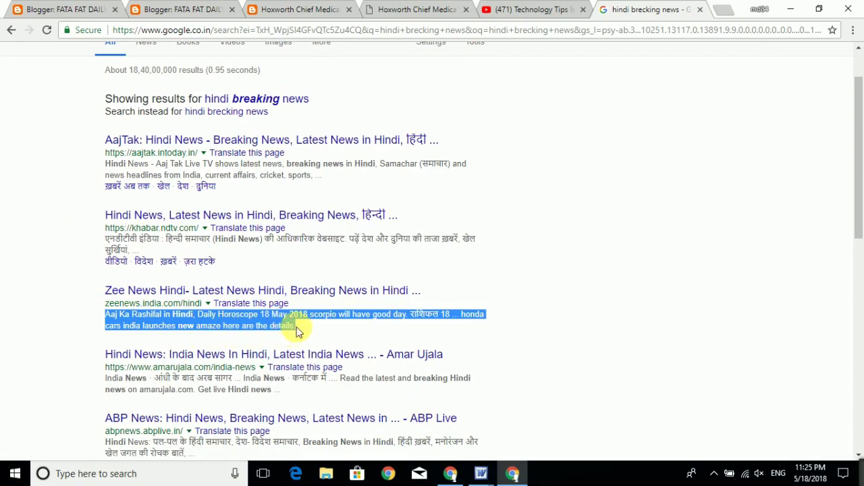
{"action": "right_click", "coordinate": [284, 323]}
{"action": "left_click", "coordinate": [297, 331]}
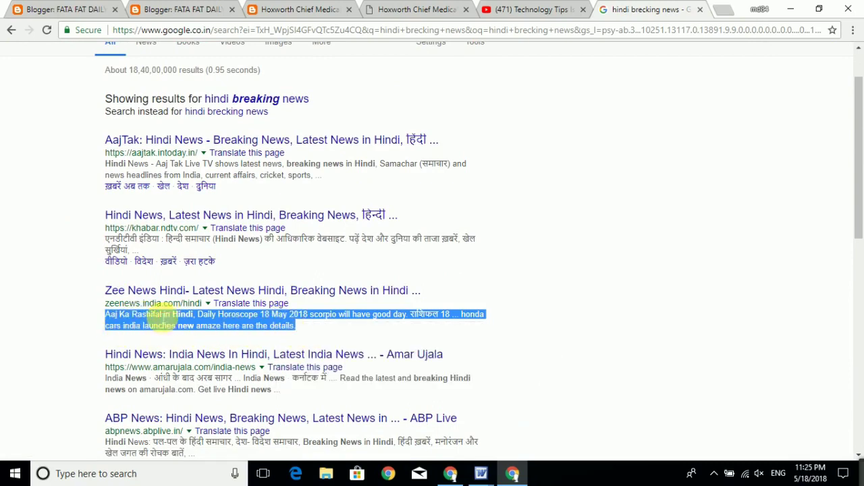
- Back in Blogger's Search preferences, enable the search description, paste the copied snippet into it, and try to save it
{"action": "key", "text": "ctrl+1"}
{"action": "left_click", "coordinate": [394, 166]}
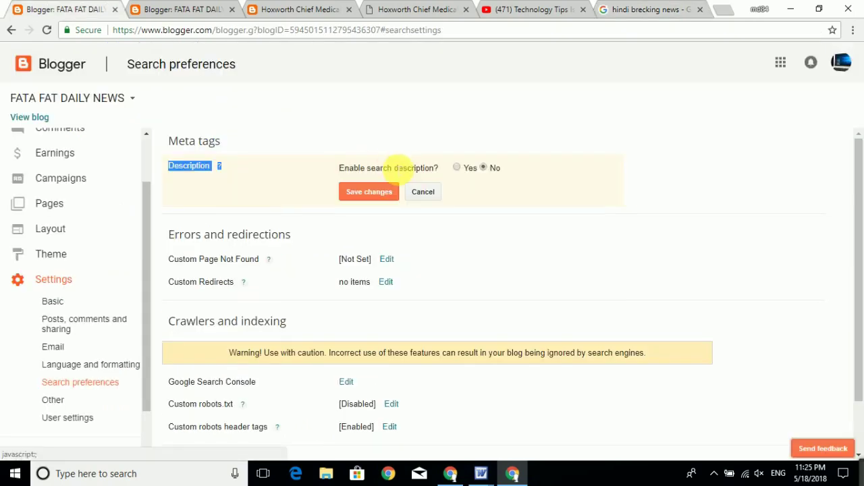
{"action": "left_click", "coordinate": [456, 169]}
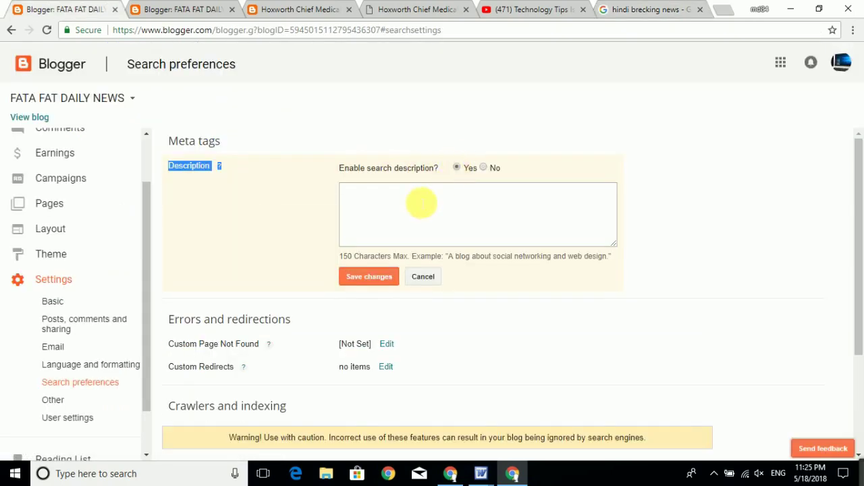
{"action": "left_click", "coordinate": [389, 203]}
{"action": "right_click", "coordinate": [390, 203]}
{"action": "left_click", "coordinate": [416, 279]}
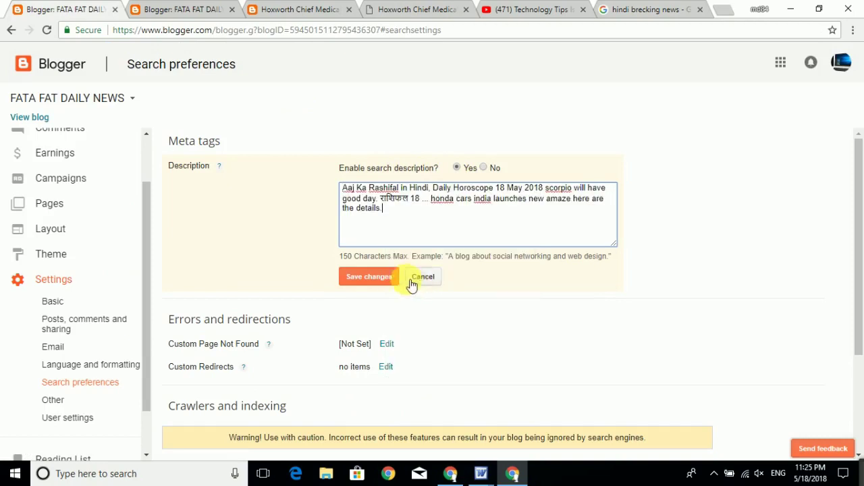
{"action": "left_click", "coordinate": [364, 276]}
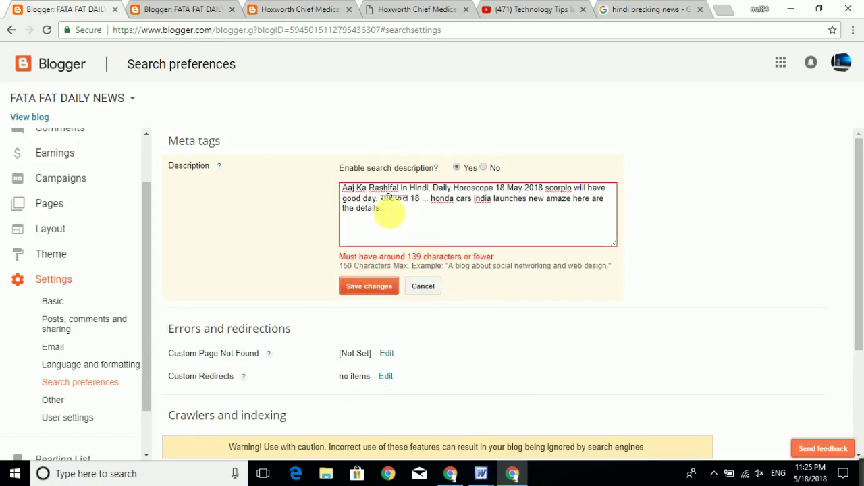
- Shorten the search description so that it ends at "honda cars india launches new", and save it
{"action": "left_click_drag", "start_coordinate": [382, 208], "coordinate": [335, 183]}
{"action": "left_click", "coordinate": [383, 209]}
{"action": "left_click", "coordinate": [359, 199]}
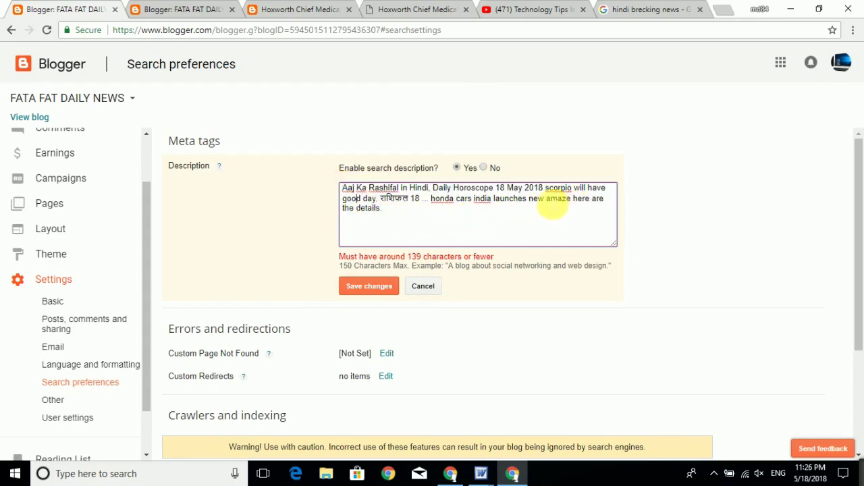
{"action": "left_click_drag", "start_coordinate": [549, 200], "coordinate": [576, 251]}
{"action": "key", "text": "BackSpace"}
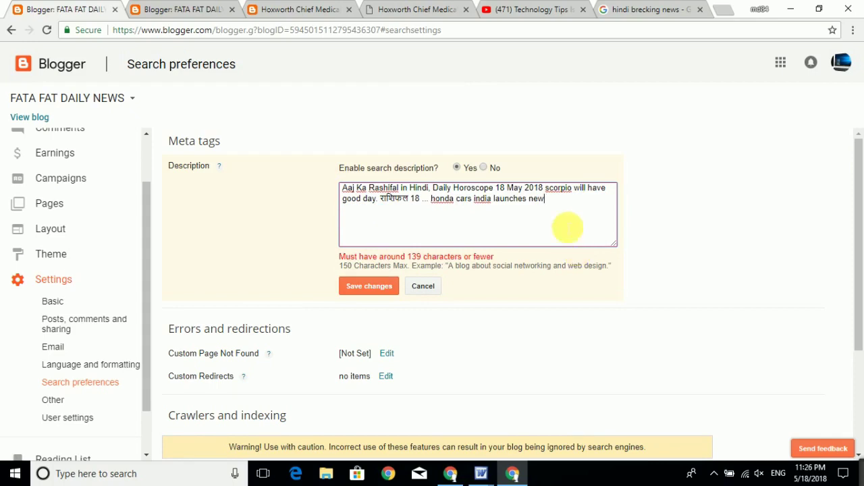
{"action": "left_click", "coordinate": [369, 286]}
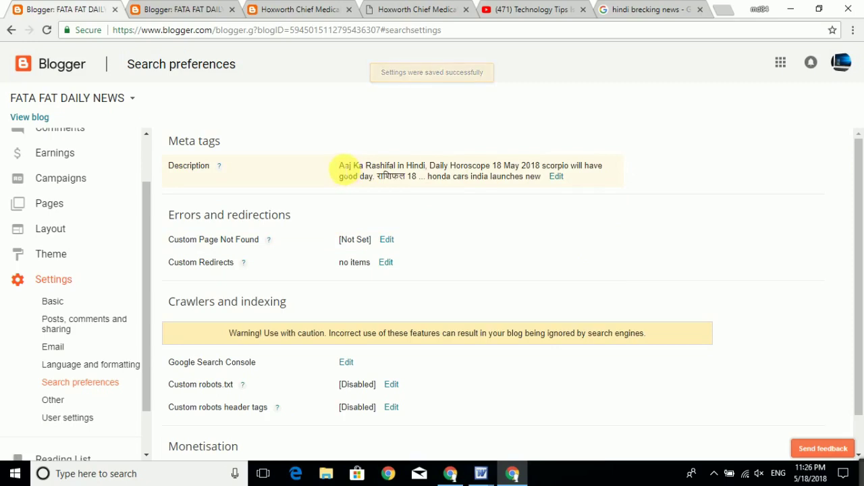
{"action": "left_click_drag", "start_coordinate": [344, 169], "coordinate": [541, 179]}
{"action": "left_click", "coordinate": [540, 218]}
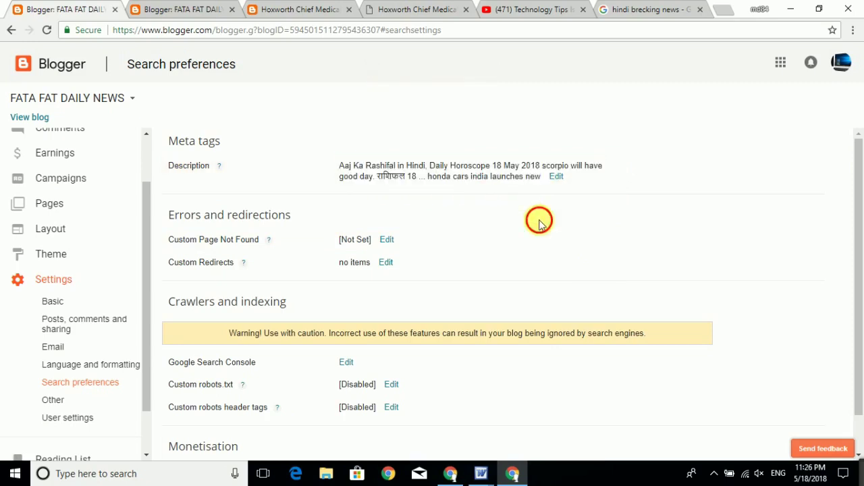
- Open the Custom robots header tags setting under Crawlers and indexing for editing and enable it
{"action": "scroll", "coordinate": [540, 222], "scroll_direction": "down", "scroll_amount": 1}
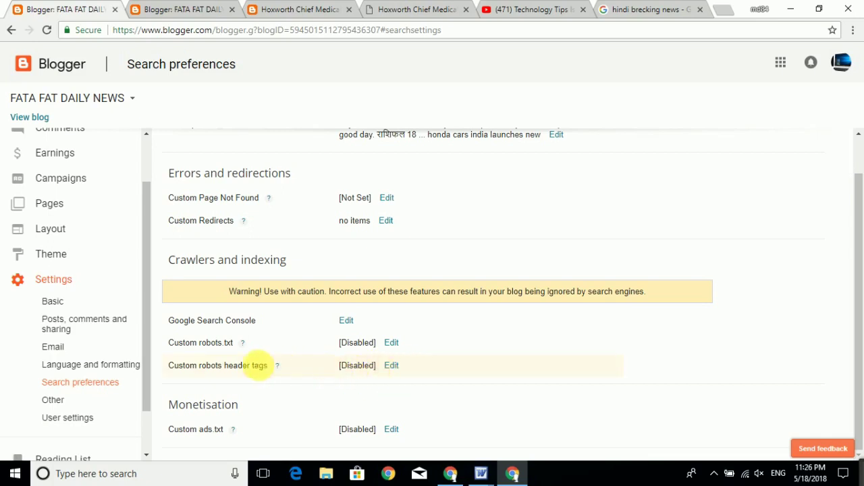
{"action": "left_click_drag", "start_coordinate": [212, 366], "coordinate": [270, 366]}
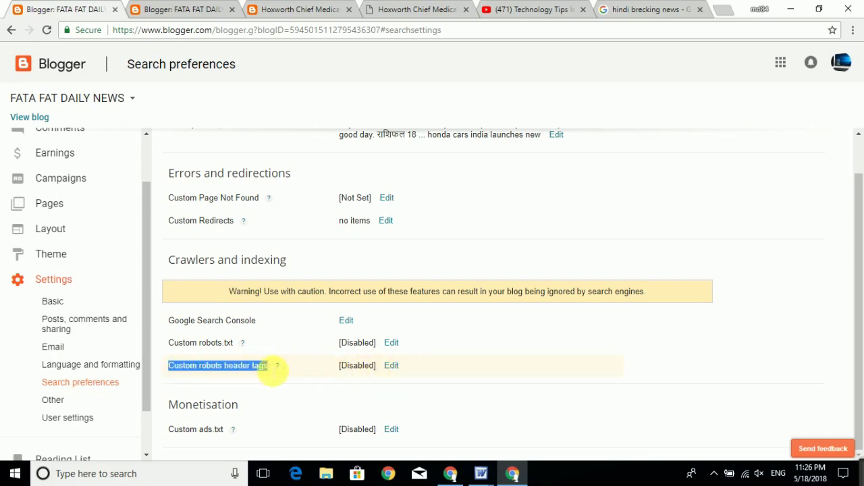
{"action": "left_click", "coordinate": [391, 366]}
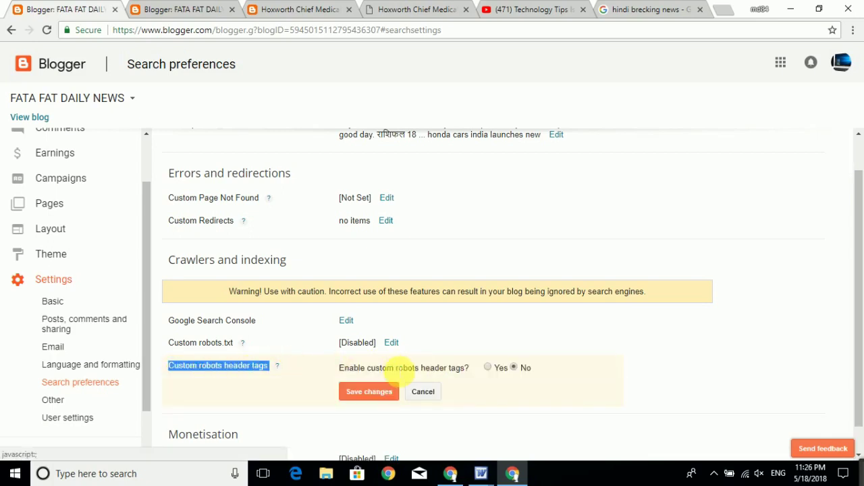
{"action": "left_click", "coordinate": [487, 368]}
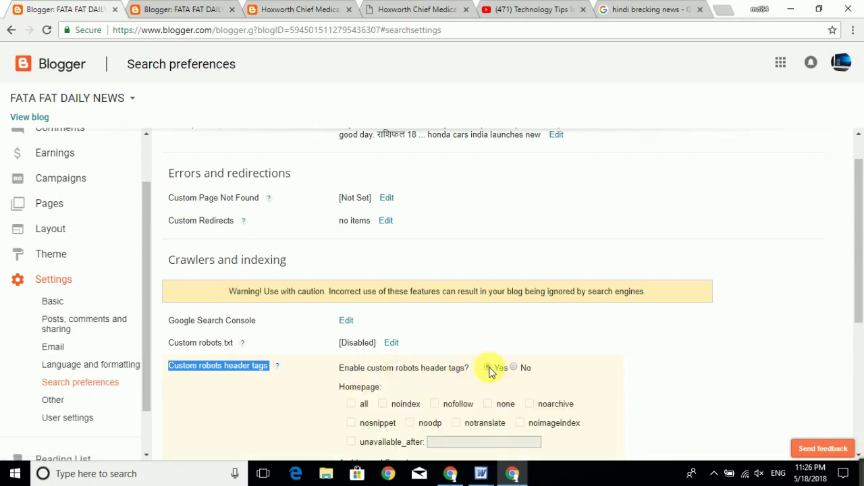
- Select all and noodp for the homepage and for posts and pages, noindex and noodp for archive and search pages, and save the header tags
{"action": "scroll", "coordinate": [488, 368], "scroll_direction": "down", "scroll_amount": 4}
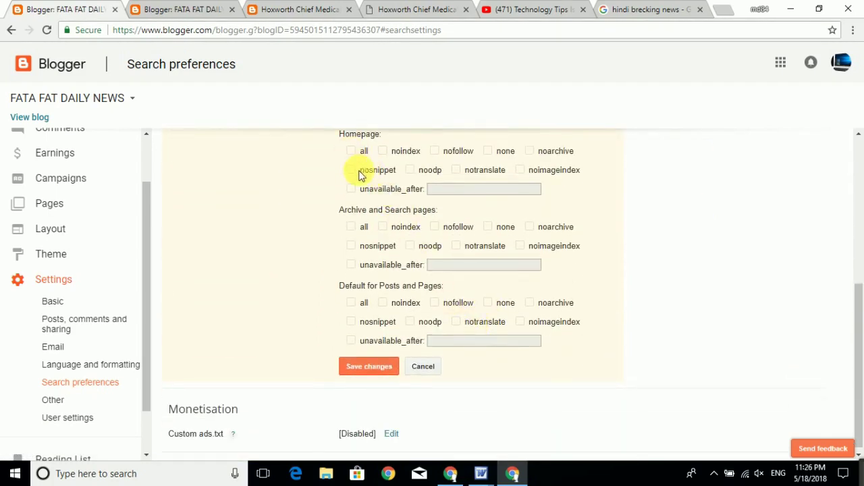
{"action": "scroll", "coordinate": [351, 175], "scroll_direction": "up", "scroll_amount": 1}
{"action": "left_click", "coordinate": [351, 214]}
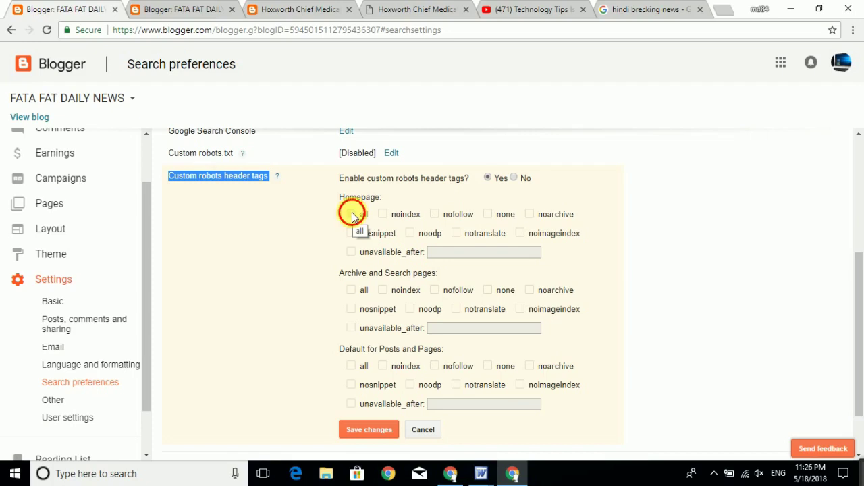
{"action": "left_click", "coordinate": [410, 233]}
{"action": "scroll", "coordinate": [411, 234], "scroll_direction": "down", "scroll_amount": 1}
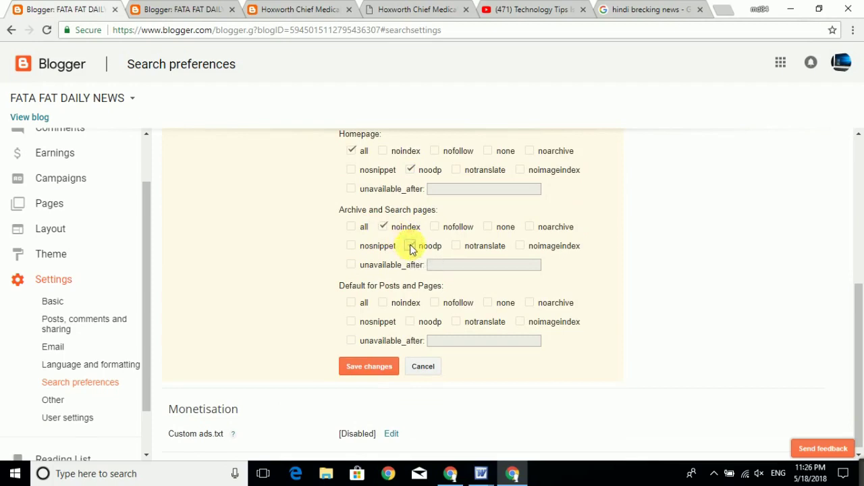
{"action": "left_click", "coordinate": [410, 246]}
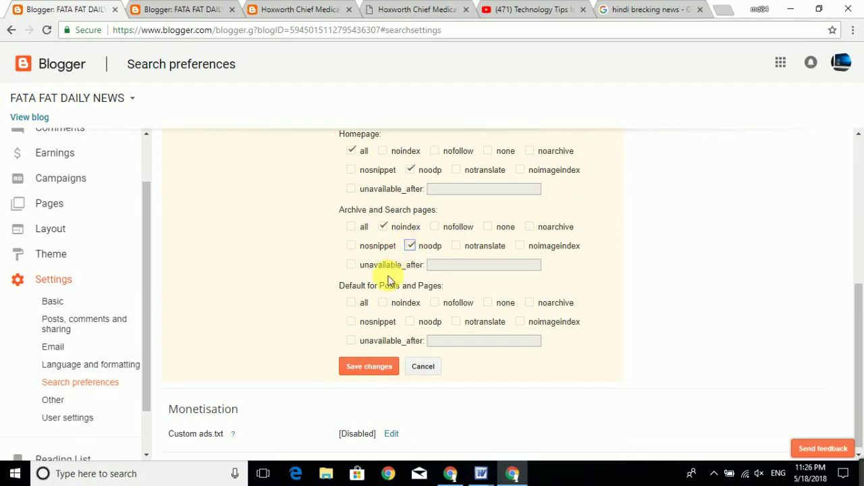
{"action": "left_click", "coordinate": [350, 302]}
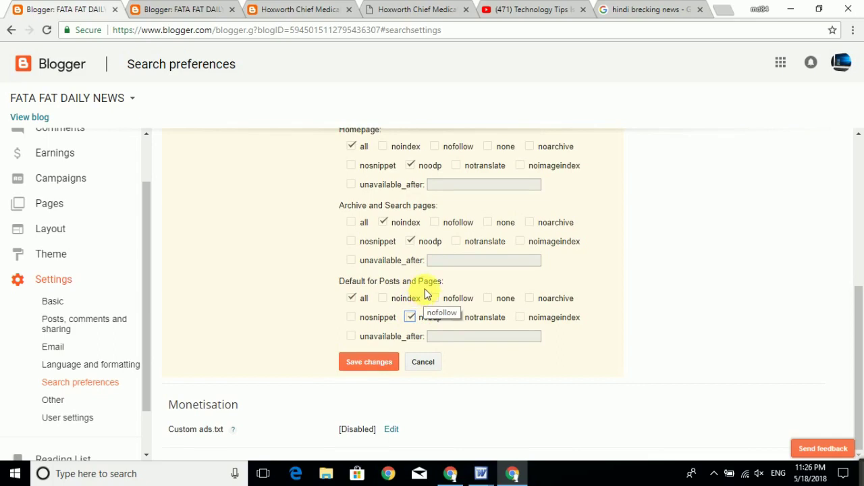
{"action": "left_click", "coordinate": [368, 364]}
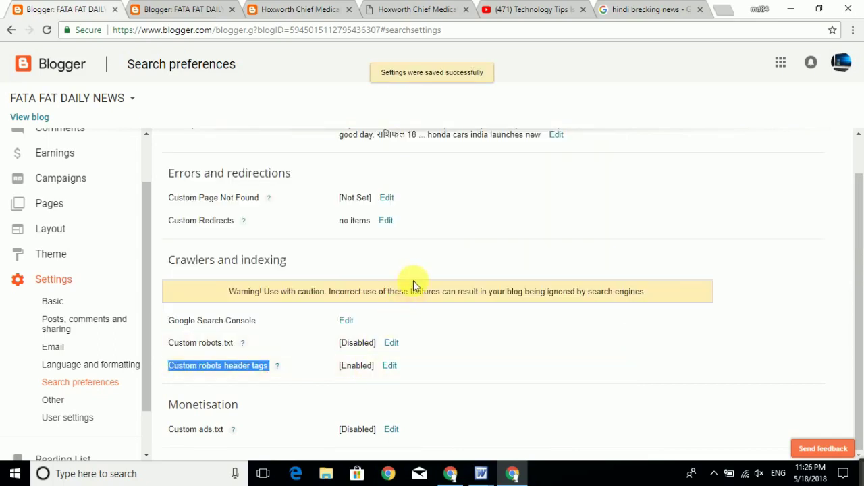
- Examine the Custom robots.txt and Google Search Console entries under Crawlers and indexing
{"action": "left_click", "coordinate": [309, 344]}
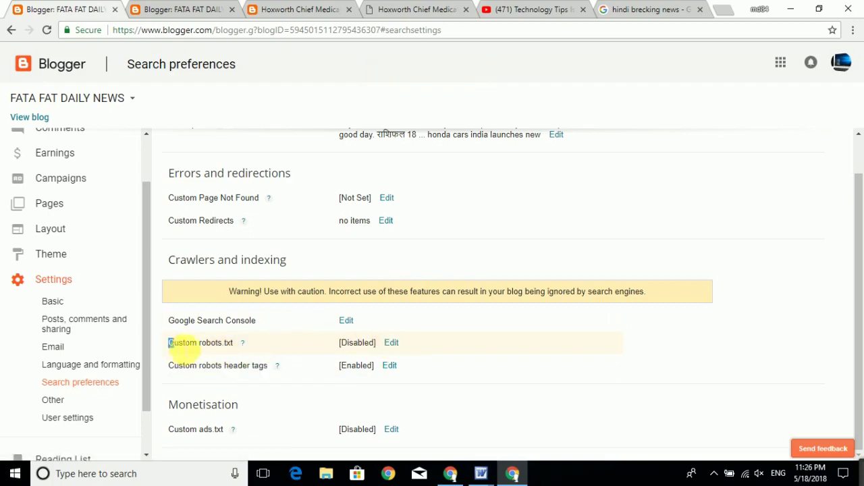
{"action": "left_click_drag", "start_coordinate": [177, 343], "coordinate": [236, 343]}
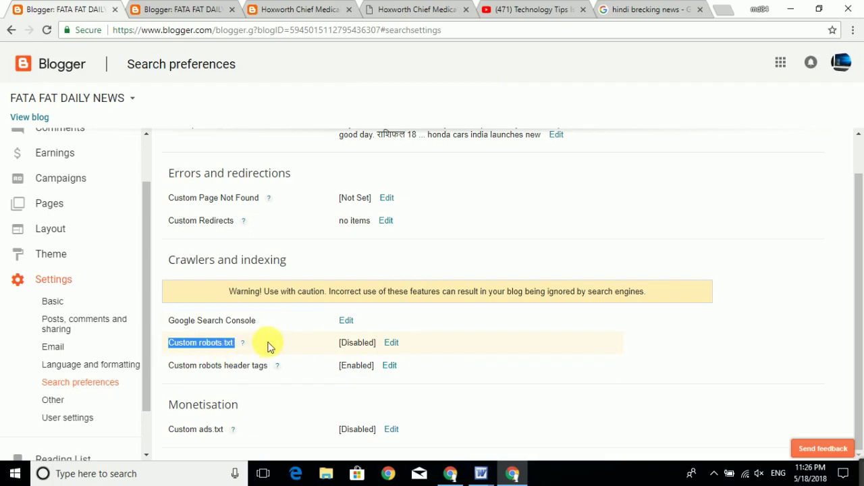
{"action": "left_click", "coordinate": [268, 346]}
{"action": "left_click_drag", "start_coordinate": [256, 348], "coordinate": [244, 321]}
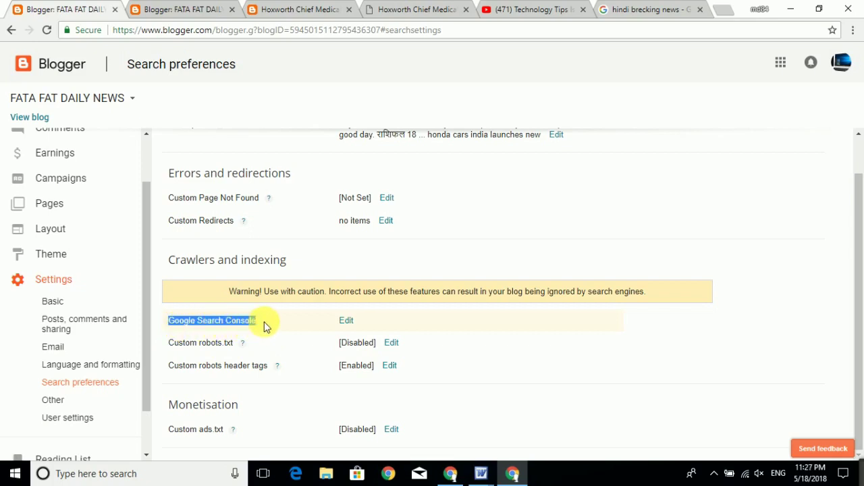
{"action": "left_click", "coordinate": [264, 326]}
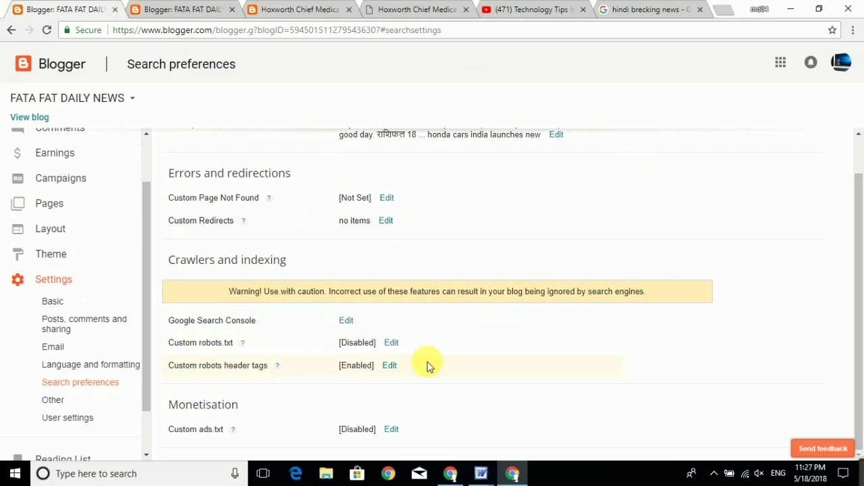
{"action": "scroll", "coordinate": [425, 365], "scroll_direction": "up", "scroll_amount": 1}
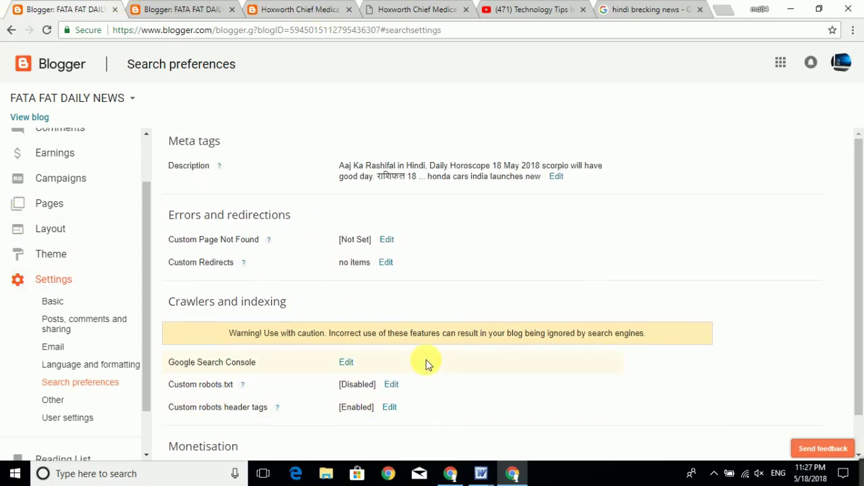
- View the published post "Hoxworth Chief Medical Officer issues Critical Need for Platelets" and look through its content in the post editor
{"action": "left_click", "coordinate": [299, 7]}
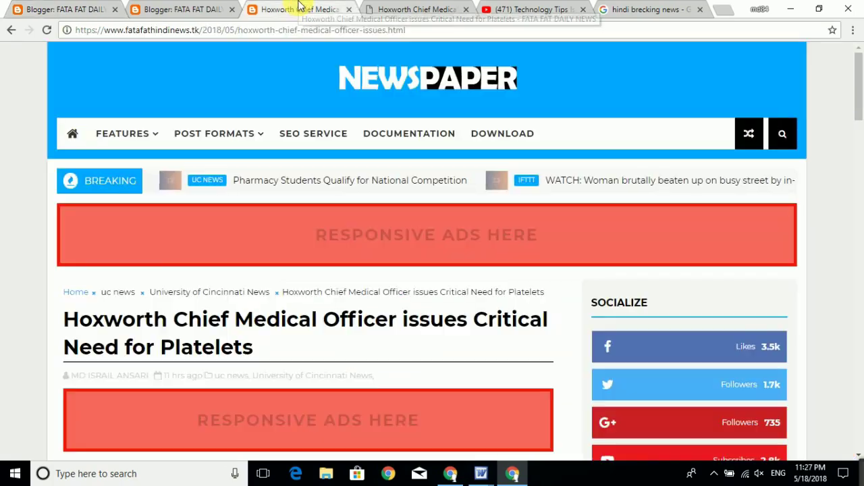
{"action": "left_click", "coordinate": [168, 9]}
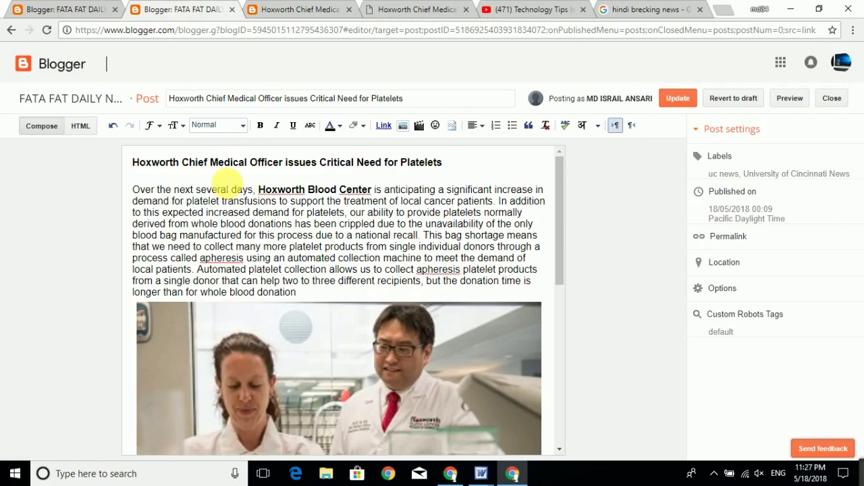
{"action": "left_click", "coordinate": [143, 163]}
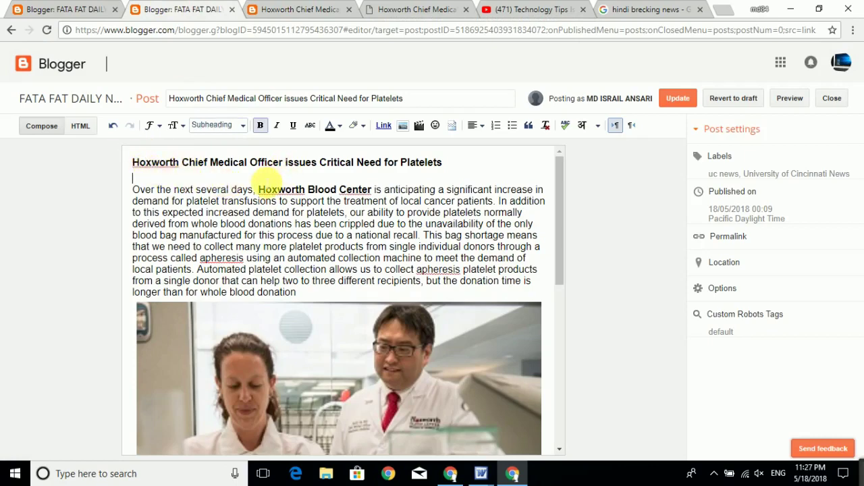
{"action": "scroll", "coordinate": [263, 181], "scroll_direction": "down", "scroll_amount": 6}
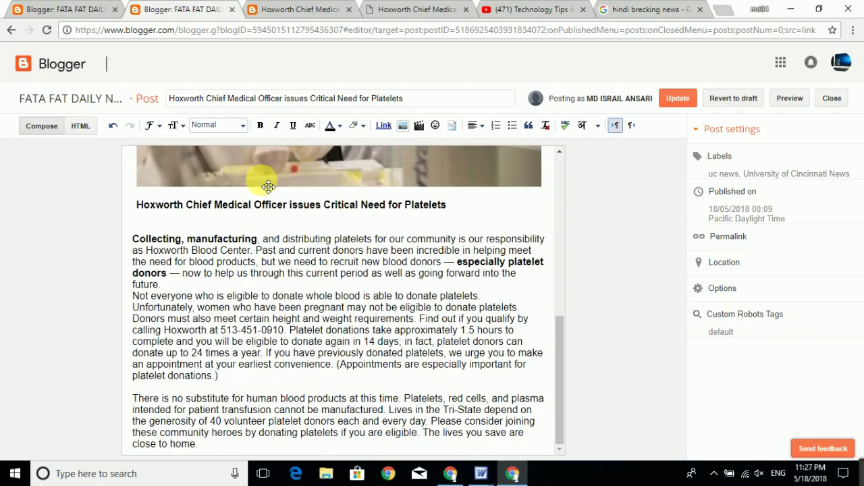
{"action": "scroll", "coordinate": [268, 186], "scroll_direction": "up", "scroll_amount": 6}
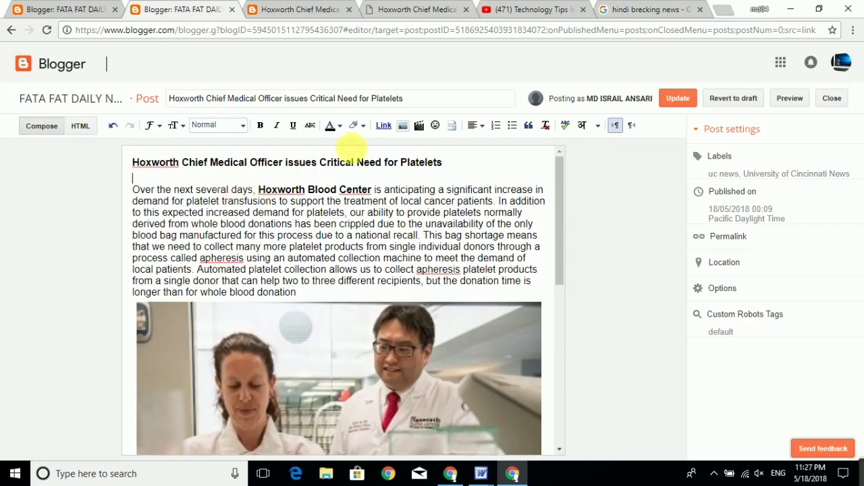
- Examine the post title and compare it with the heading and text in the post body
{"action": "left_click_drag", "start_coordinate": [415, 99], "coordinate": [169, 99]}
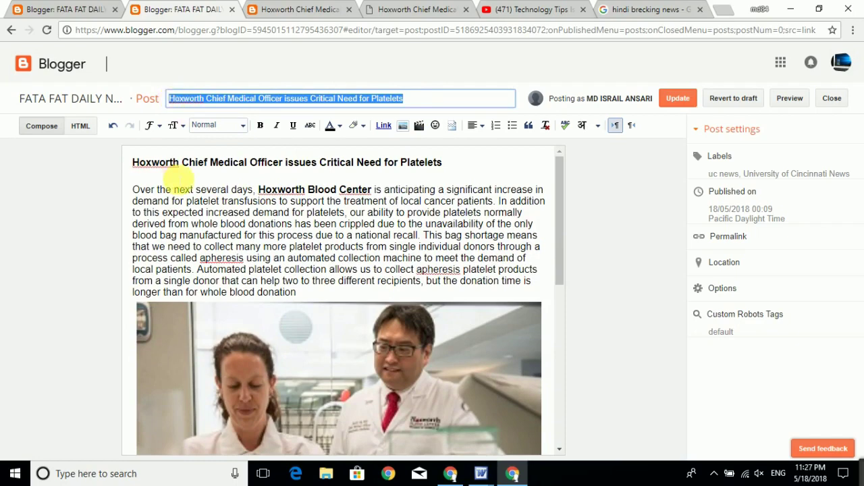
{"action": "left_click", "coordinate": [147, 169]}
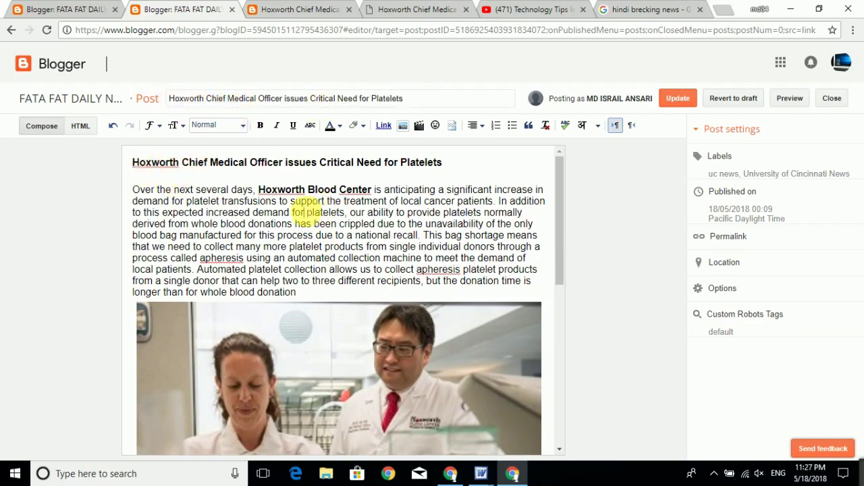
{"action": "scroll", "coordinate": [324, 209], "scroll_direction": "down", "scroll_amount": 5}
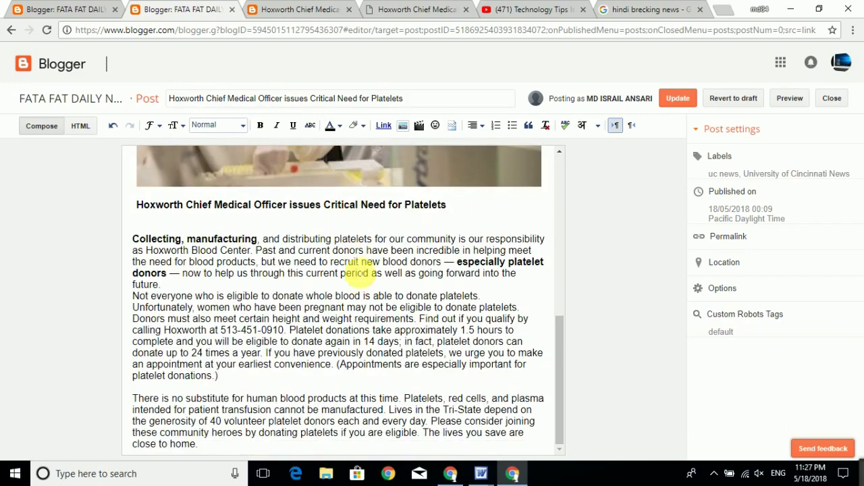
{"action": "scroll", "coordinate": [363, 283], "scroll_direction": "up", "scroll_amount": 5}
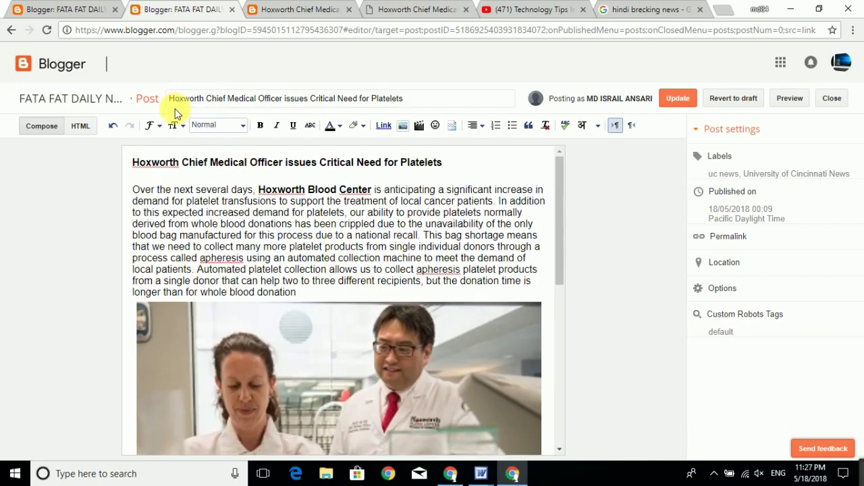
- Copy the word "Hoxworth" from the post title, search the page for it, review its occurrences in the post and close the search
{"action": "left_click_drag", "start_coordinate": [169, 98], "coordinate": [191, 111]}
{"action": "left_click", "coordinate": [186, 99]}
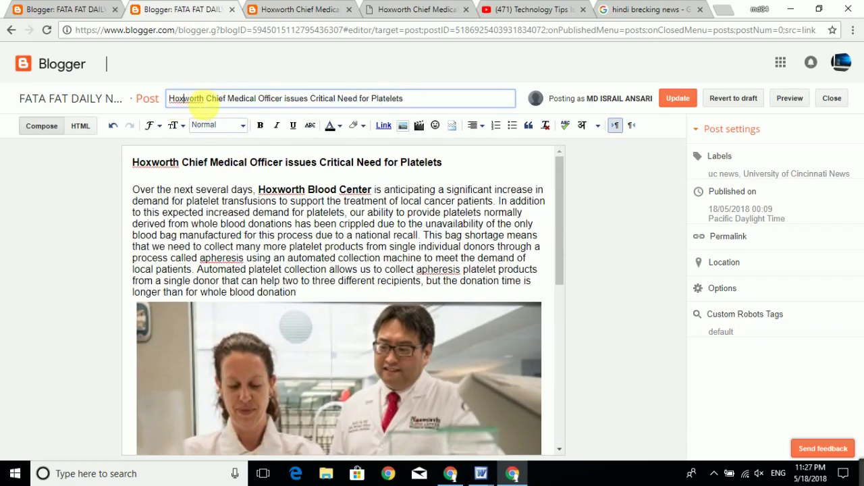
{"action": "double_click", "coordinate": [183, 99]}
{"action": "right_click", "coordinate": [192, 101]}
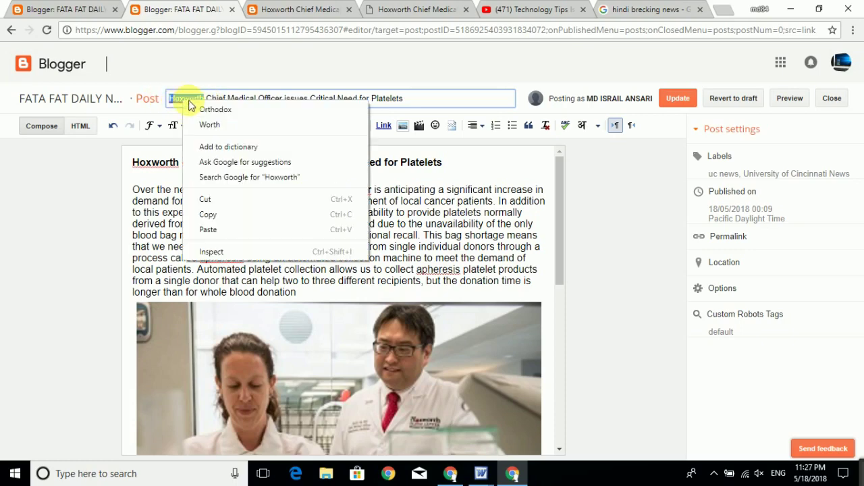
{"action": "left_click", "coordinate": [209, 214]}
{"action": "left_click", "coordinate": [230, 223]}
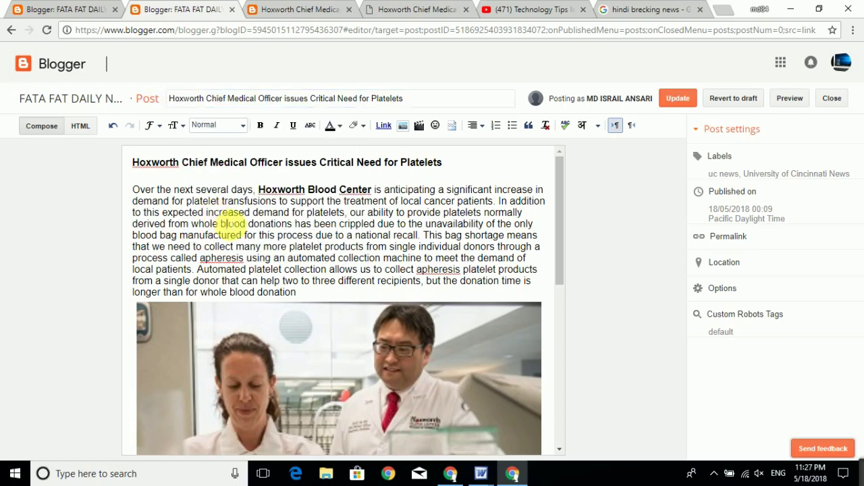
{"action": "key", "text": "ctrl+f"}
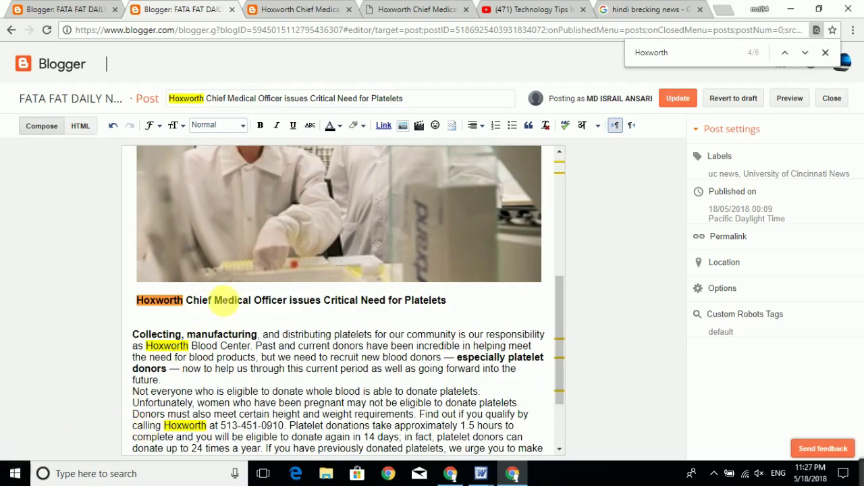
{"action": "scroll", "coordinate": [288, 330], "scroll_direction": "up", "scroll_amount": 4}
{"action": "scroll", "coordinate": [281, 262], "scroll_direction": "down", "scroll_amount": 5}
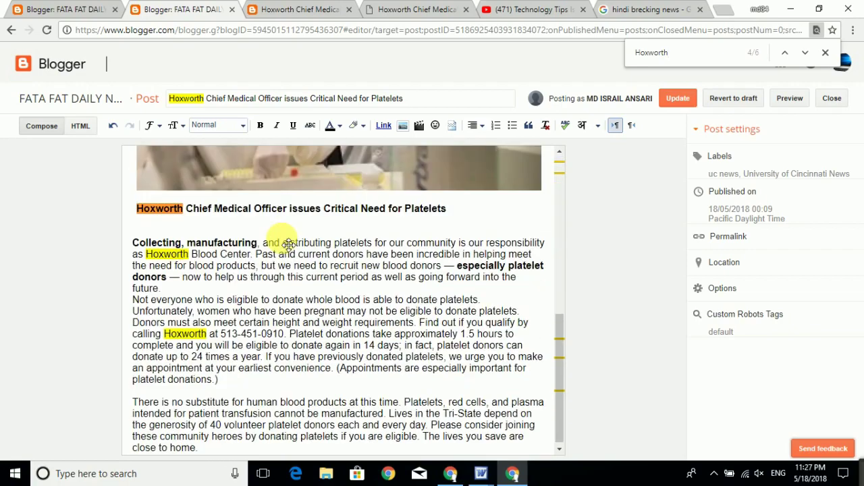
{"action": "scroll", "coordinate": [297, 331], "scroll_direction": "up", "scroll_amount": 5}
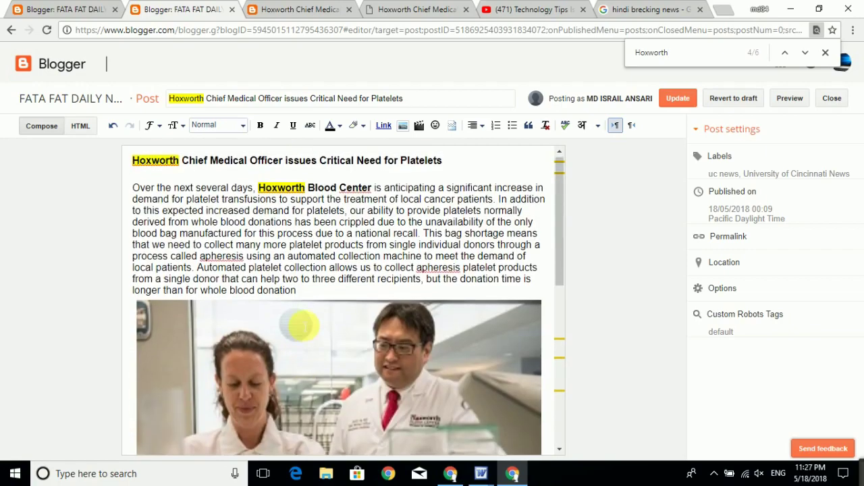
{"action": "left_click", "coordinate": [825, 53]}
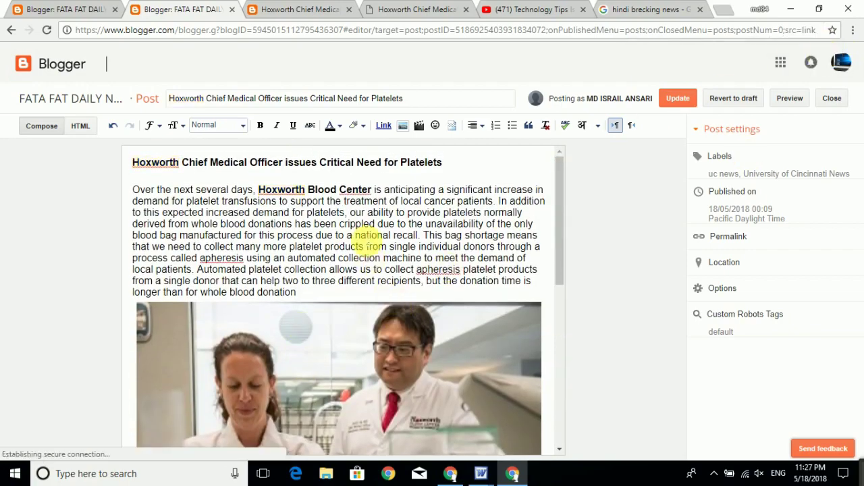
- Check the caption under the post's image and copy the full post title
{"action": "scroll", "coordinate": [363, 236], "scroll_direction": "down", "scroll_amount": 3}
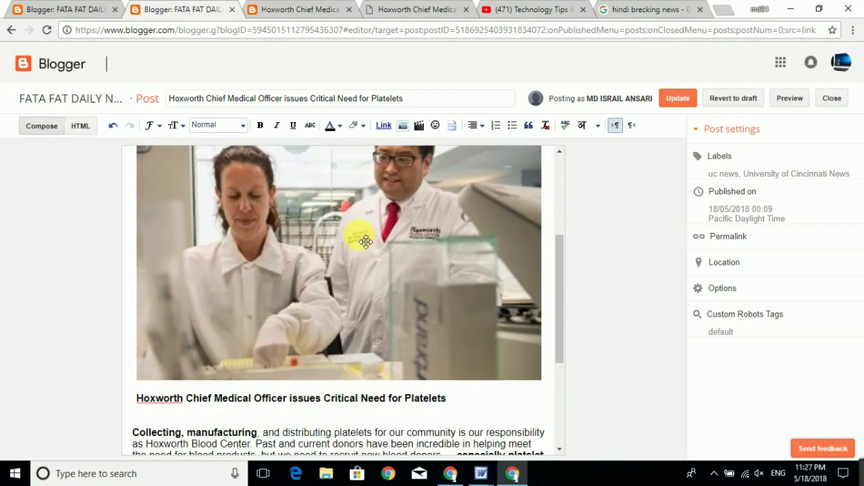
{"action": "triple_click", "coordinate": [368, 289]}
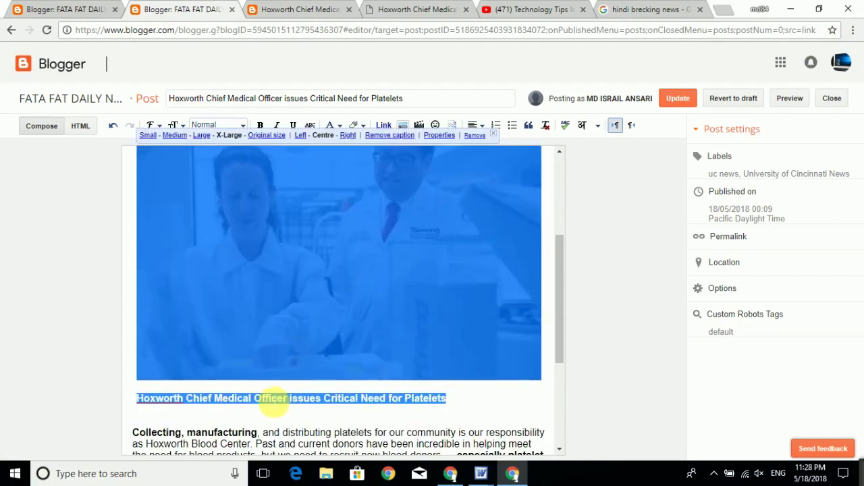
{"action": "left_click", "coordinate": [272, 401]}
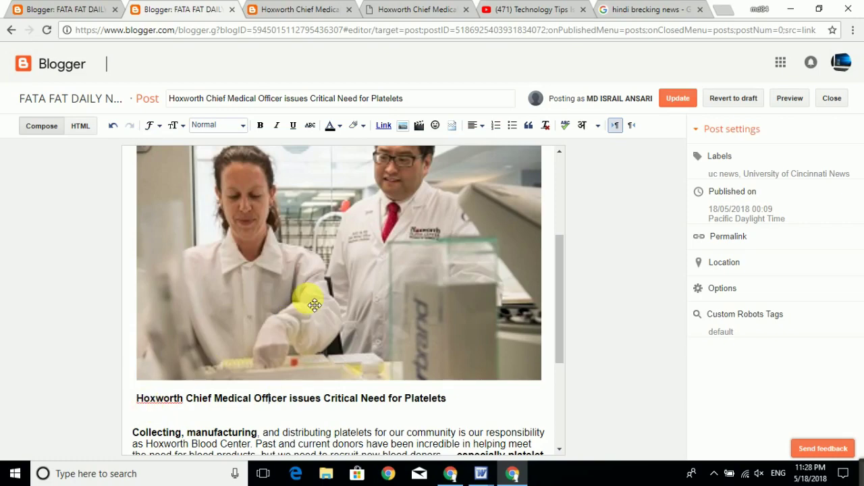
{"action": "left_click", "coordinate": [141, 402]}
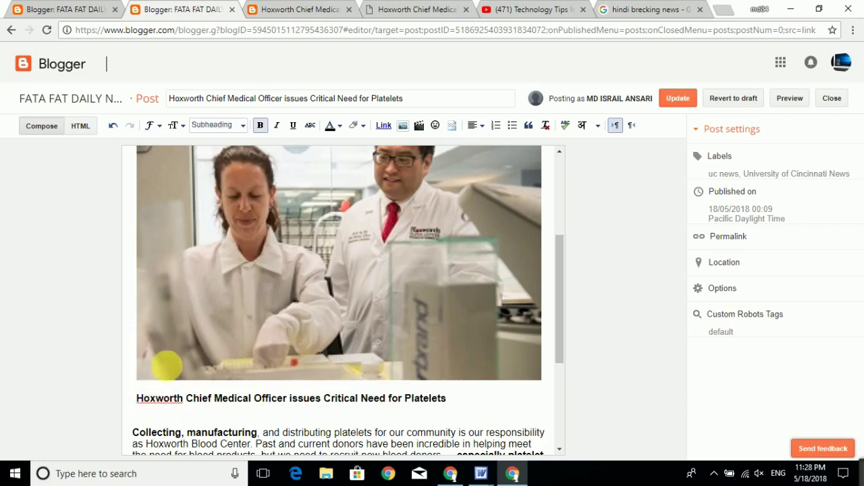
{"action": "left_click_drag", "start_coordinate": [413, 98], "coordinate": [177, 100]}
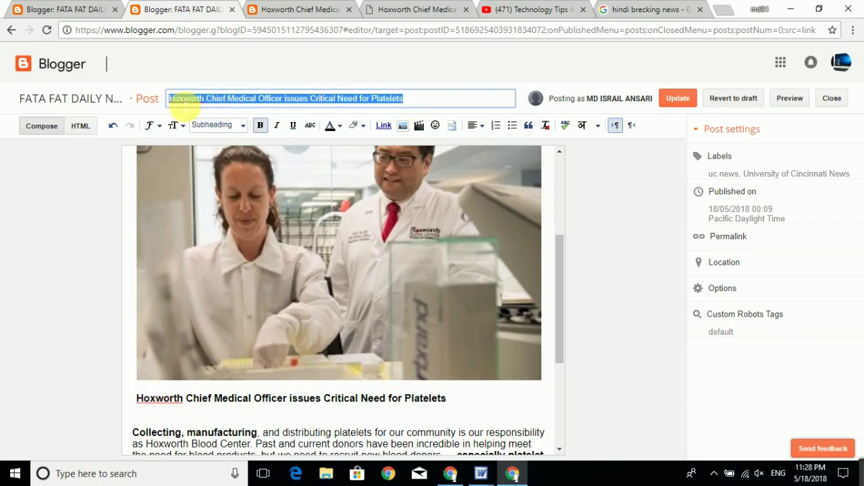
{"action": "right_click", "coordinate": [187, 99]}
{"action": "left_click", "coordinate": [212, 122]}
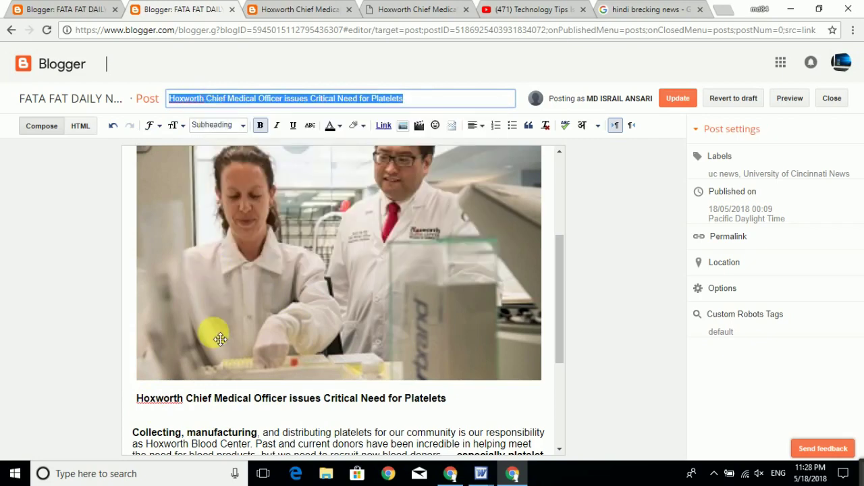
- Remove the caption from the post's image and select the image again to show its options
{"action": "left_click_drag", "start_coordinate": [134, 398], "coordinate": [465, 154]}
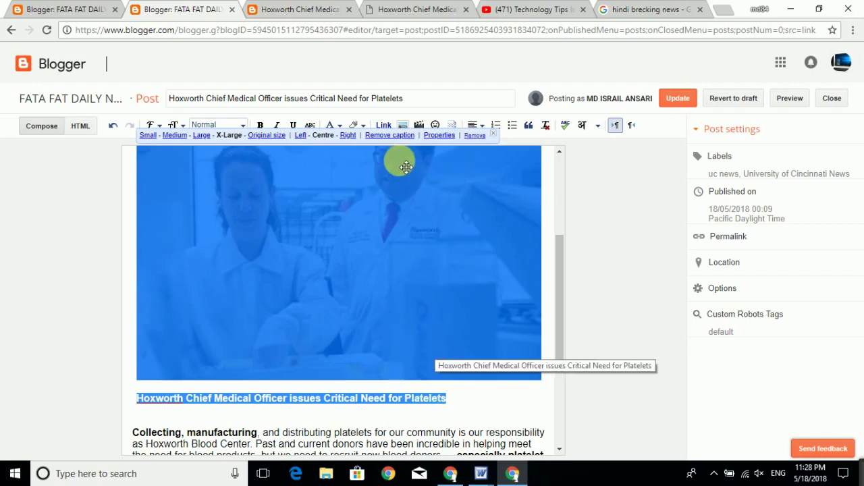
{"action": "left_click", "coordinate": [398, 138]}
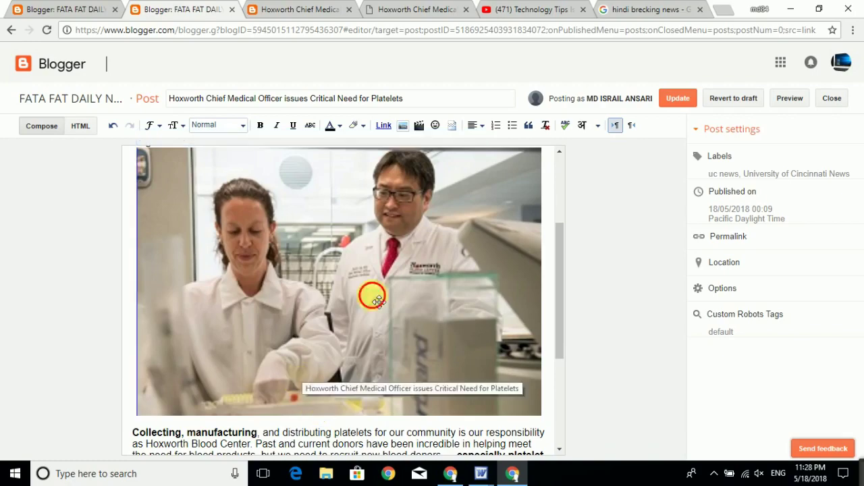
{"action": "left_click", "coordinate": [372, 295]}
{"action": "left_click", "coordinate": [389, 320]}
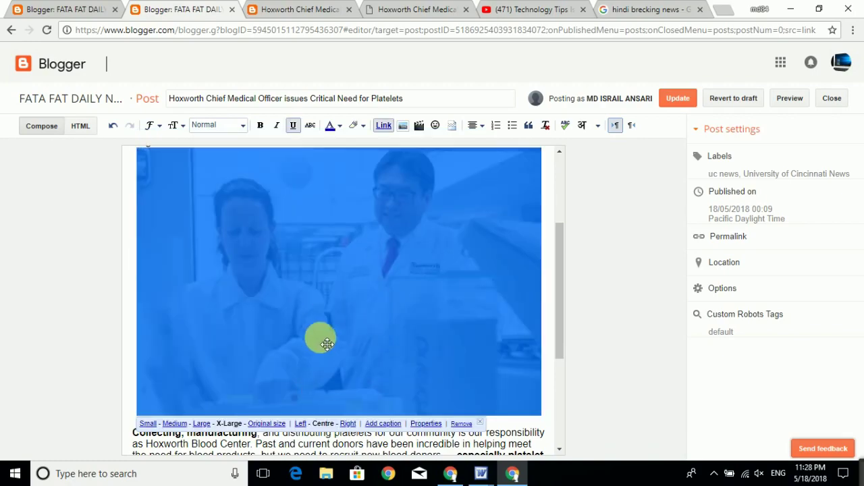
{"action": "left_click", "coordinate": [330, 358]}
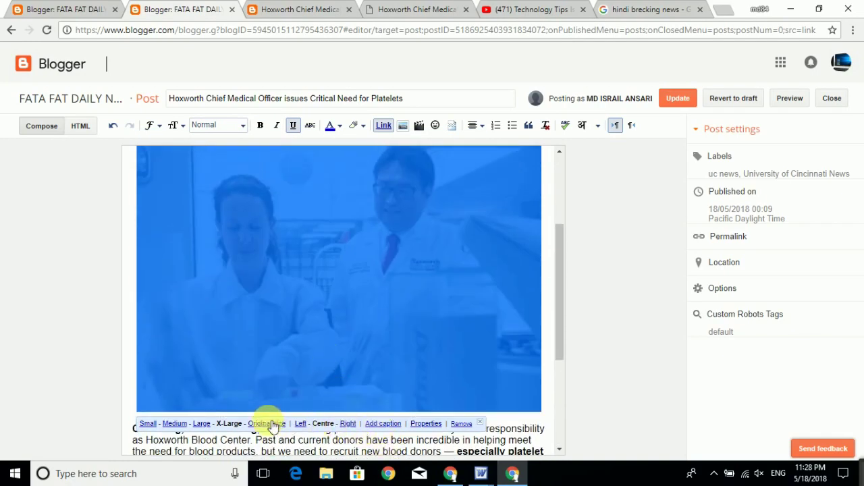